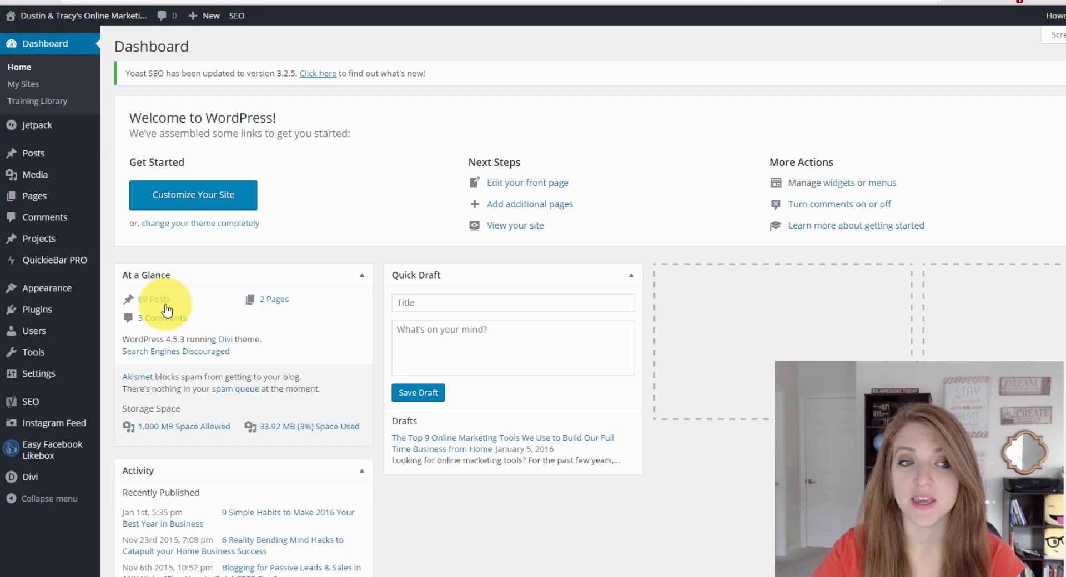
Open the WordPress Customizer and live-preview the MLSP Simple theme from the installed themes.
mouse_move(69, 291)
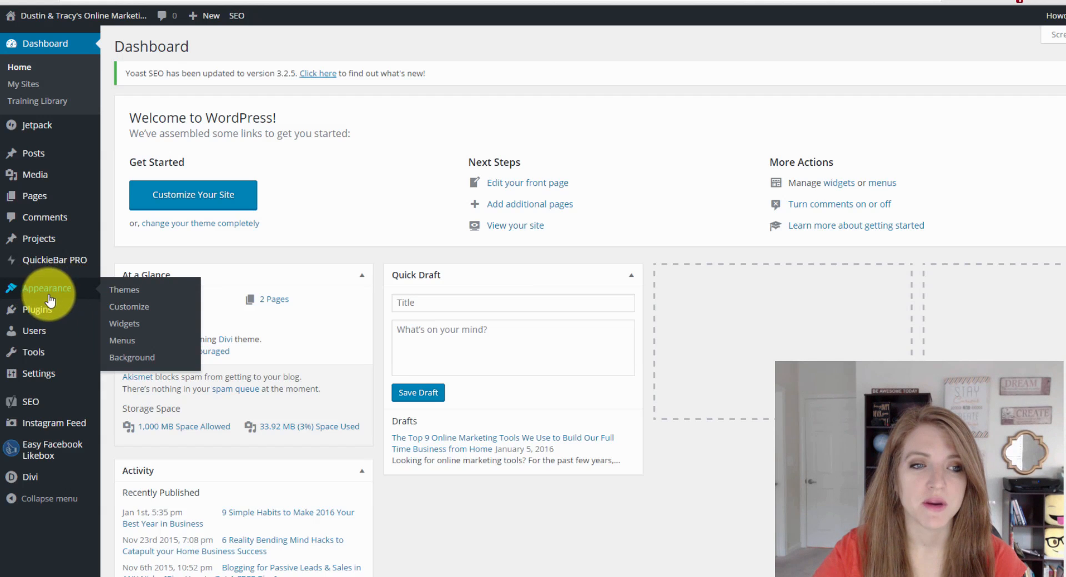
click(140, 314)
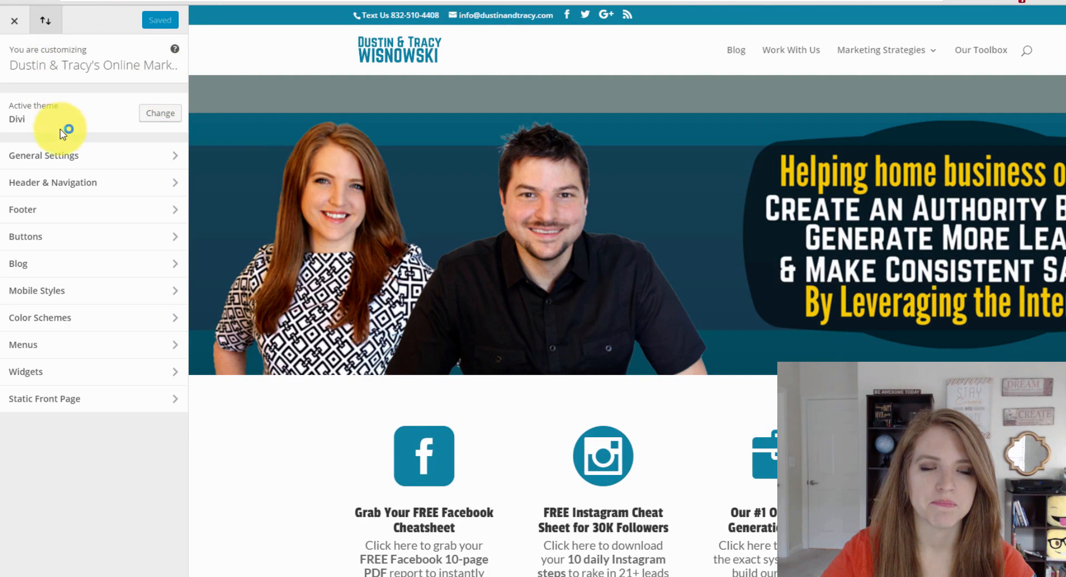
click(149, 114)
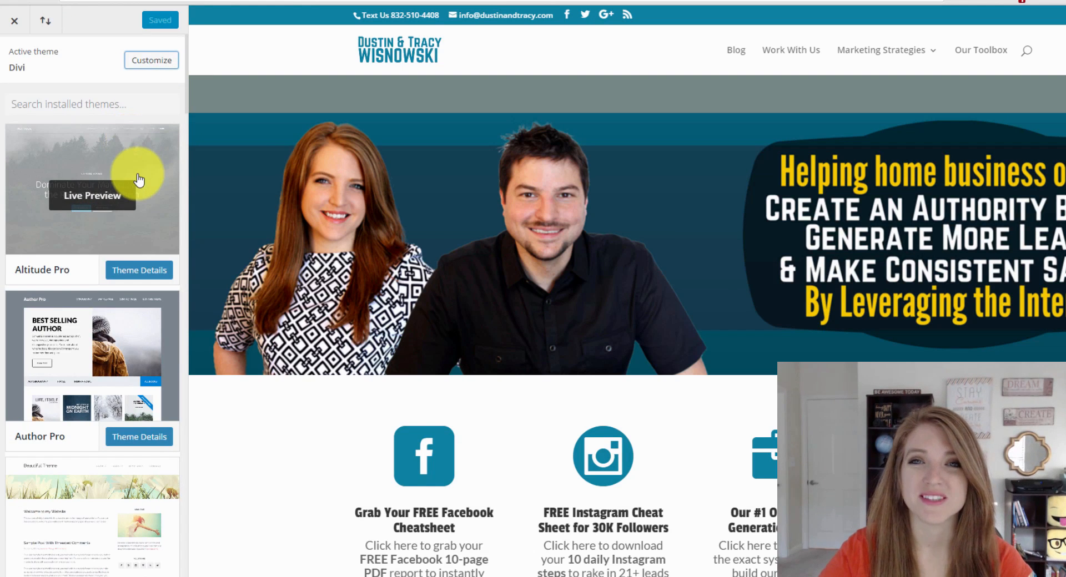
scroll(138, 180, down, 8)
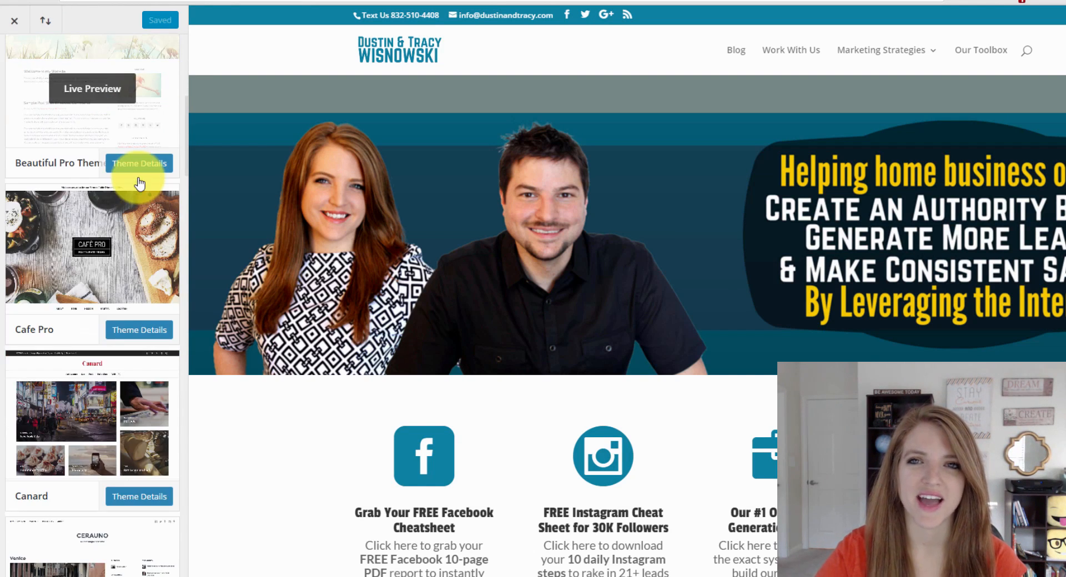
scroll(140, 184, down, 3)
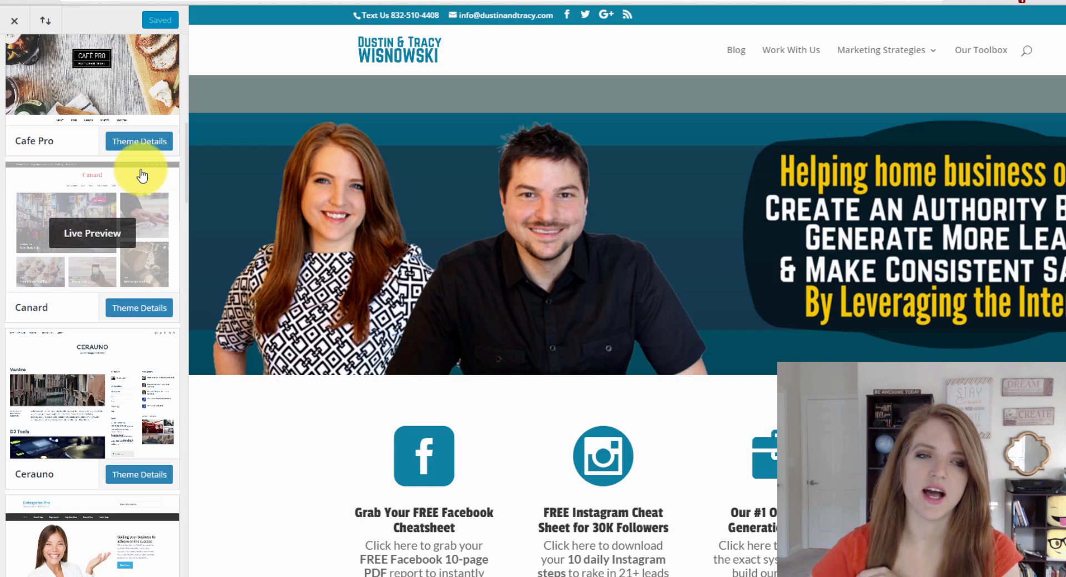
scroll(148, 373, down, 13)
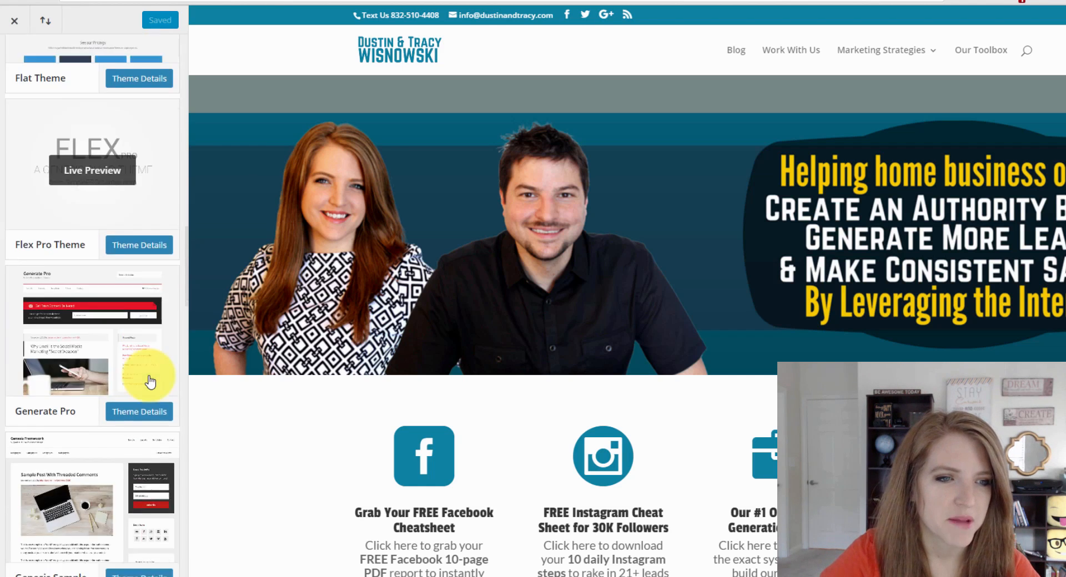
scroll(149, 381, down, 12)
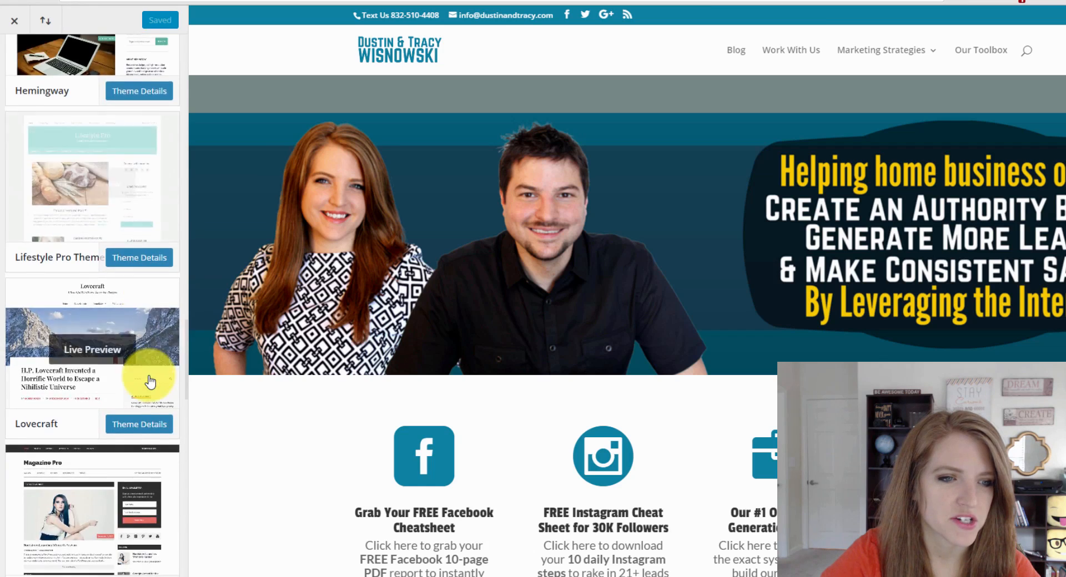
scroll(150, 378, down, 10)
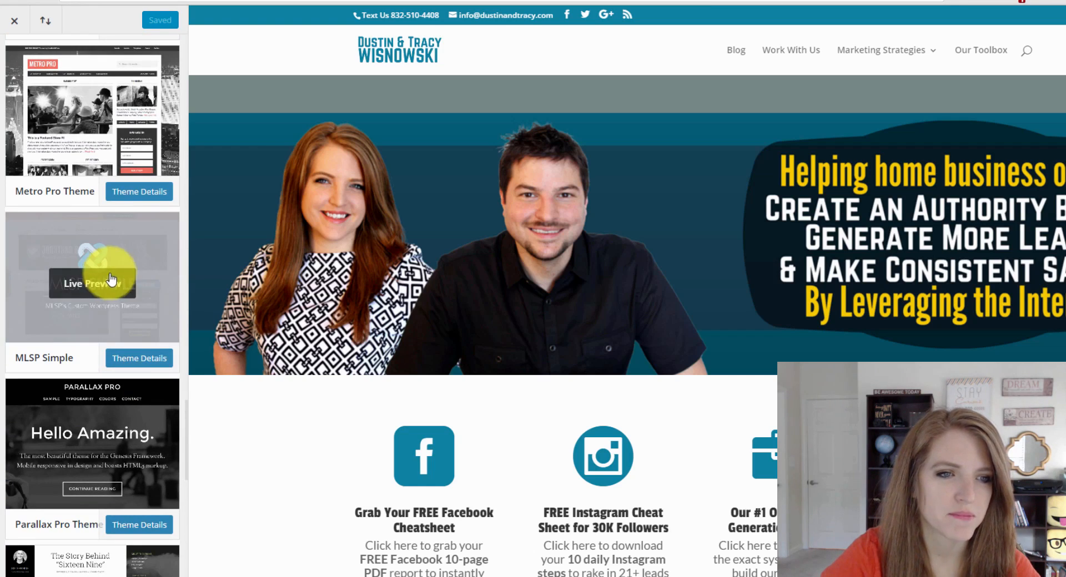
click(97, 283)
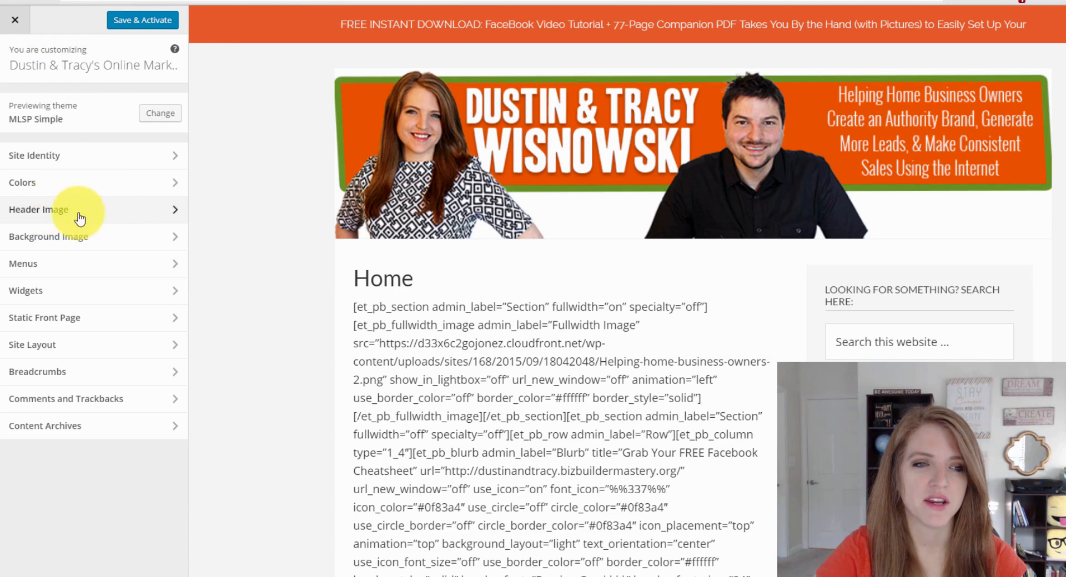
Check the Header Image recommended size of 1260 × 300, then go to the Canva designs dashboard.
click(108, 216)
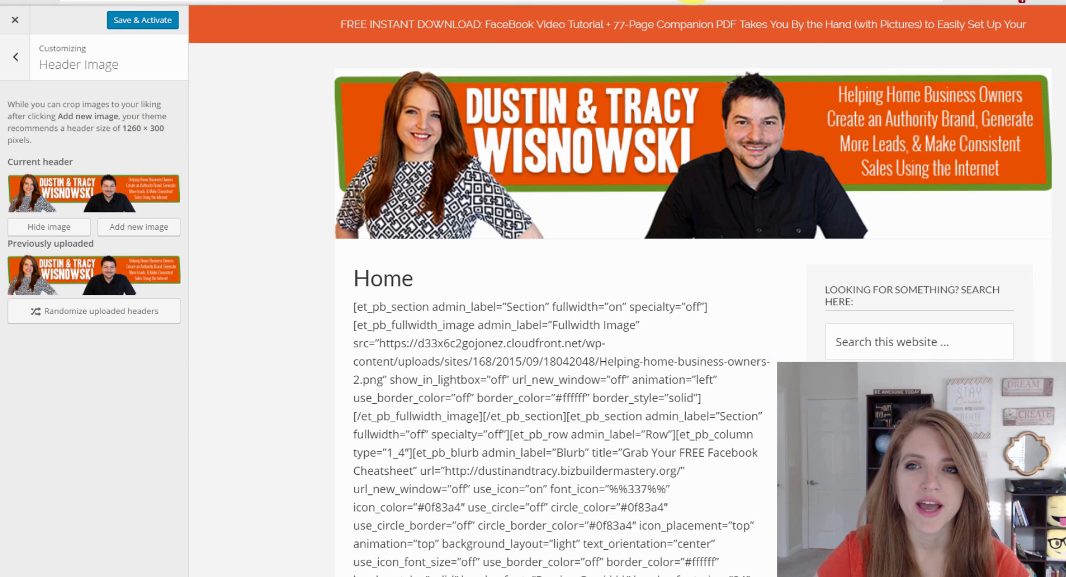
click(694, 1)
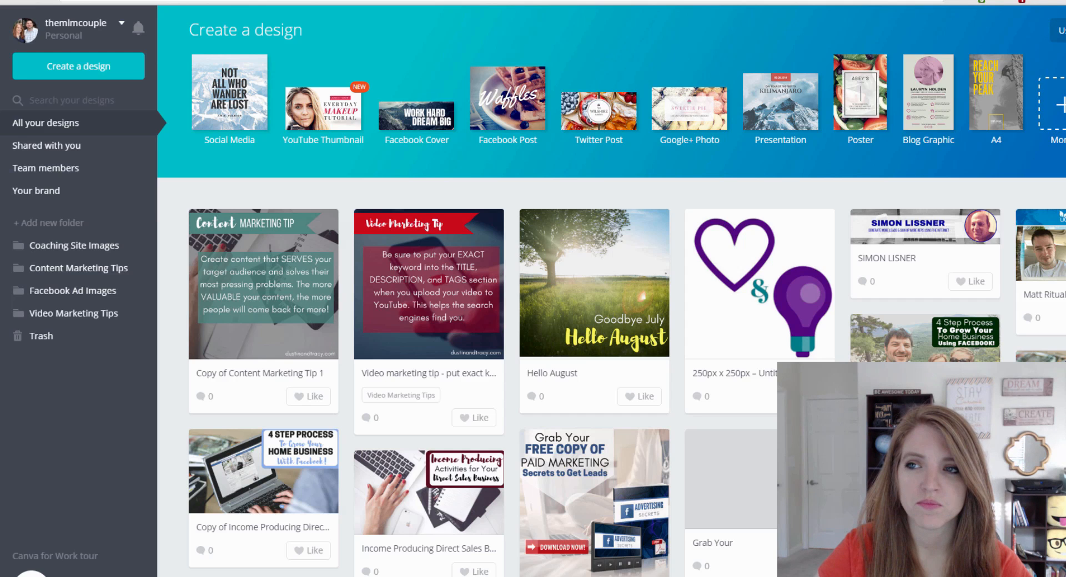
Create a new blank Canva design with custom dimensions 1260 × 300 px.
click(1057, 31)
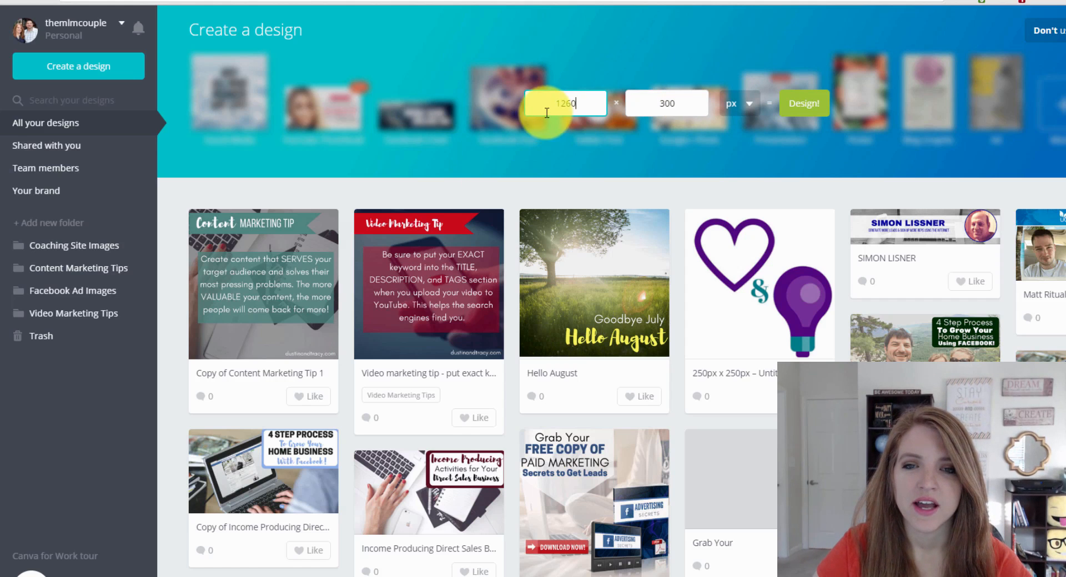
key(BackSpace)
key(BackSpace)
key(BackSpace)
key(BackSpace)
text(1260)
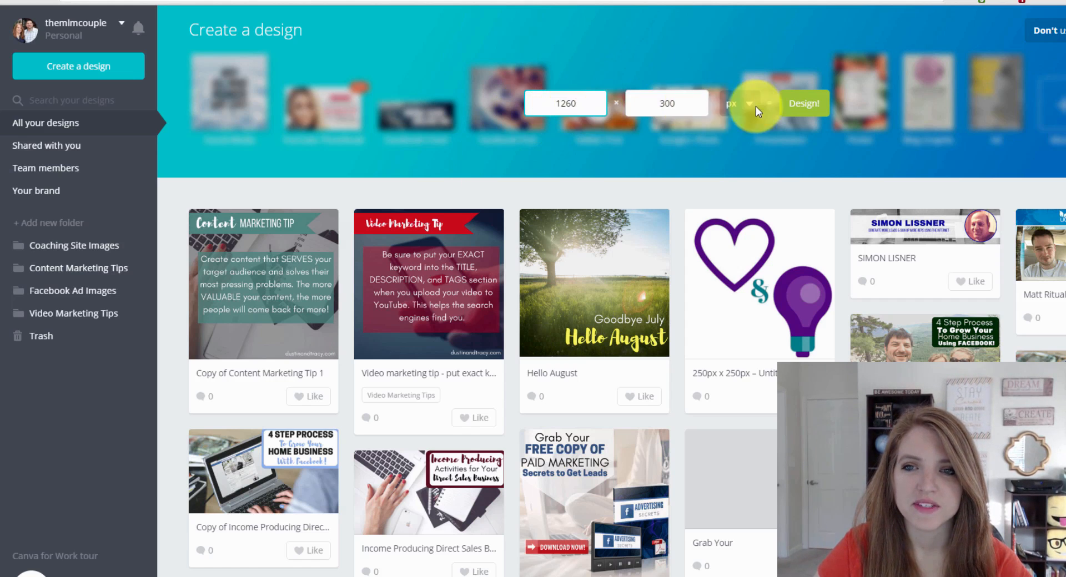
click(804, 109)
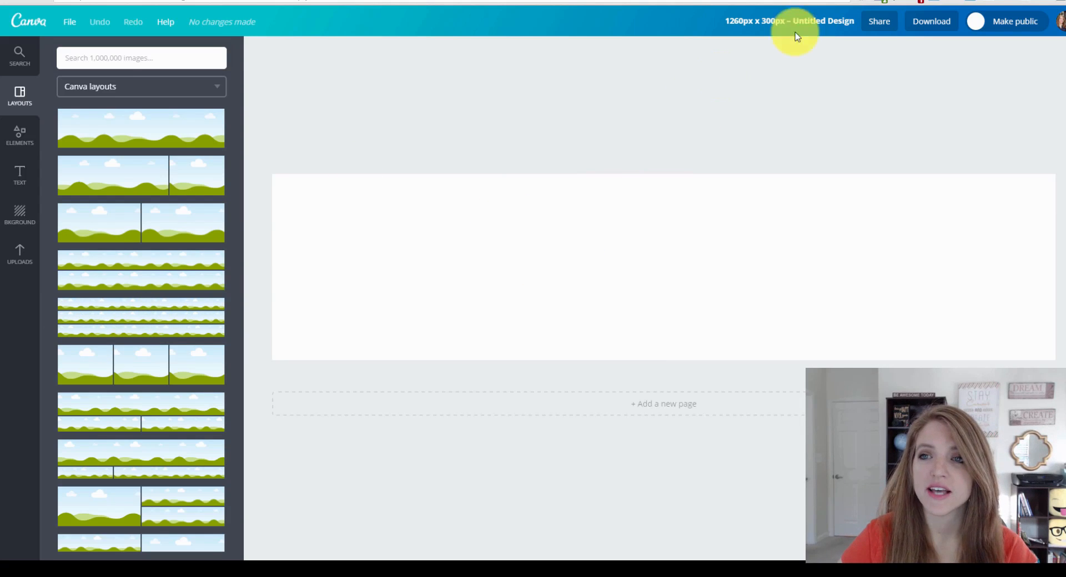
Switch to the Pexels stock photo site and browse its new photos.
key(ctrl+Tab)
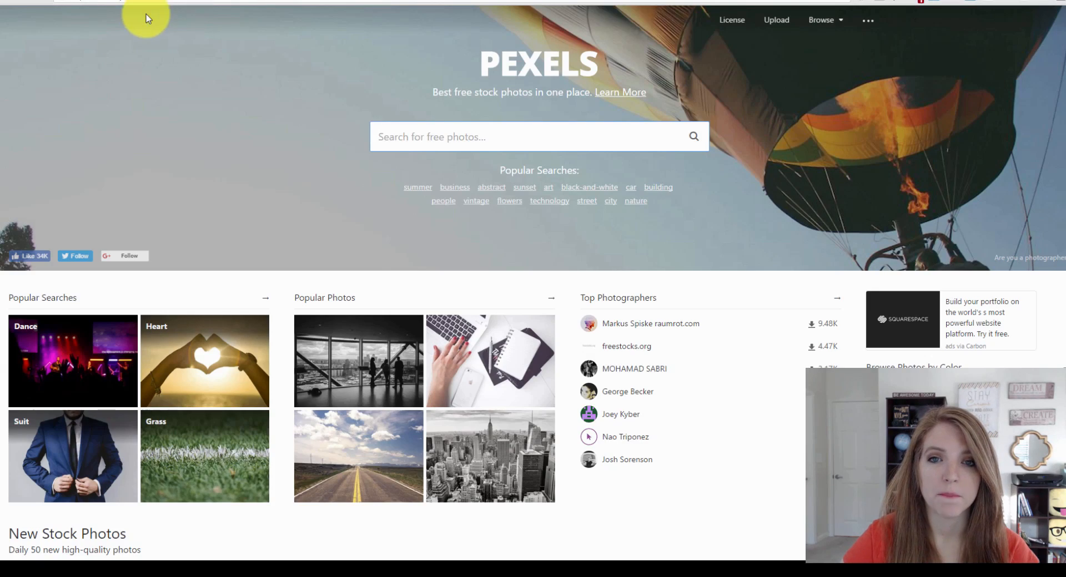
scroll(392, 237, down, 2)
scroll(644, 272, down, 13)
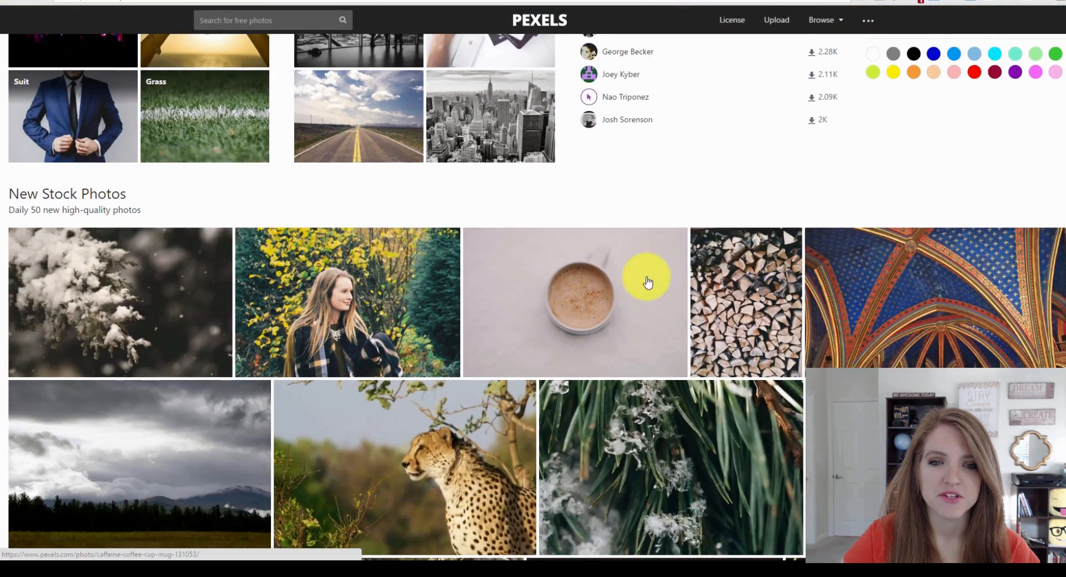
scroll(634, 262, down, 16)
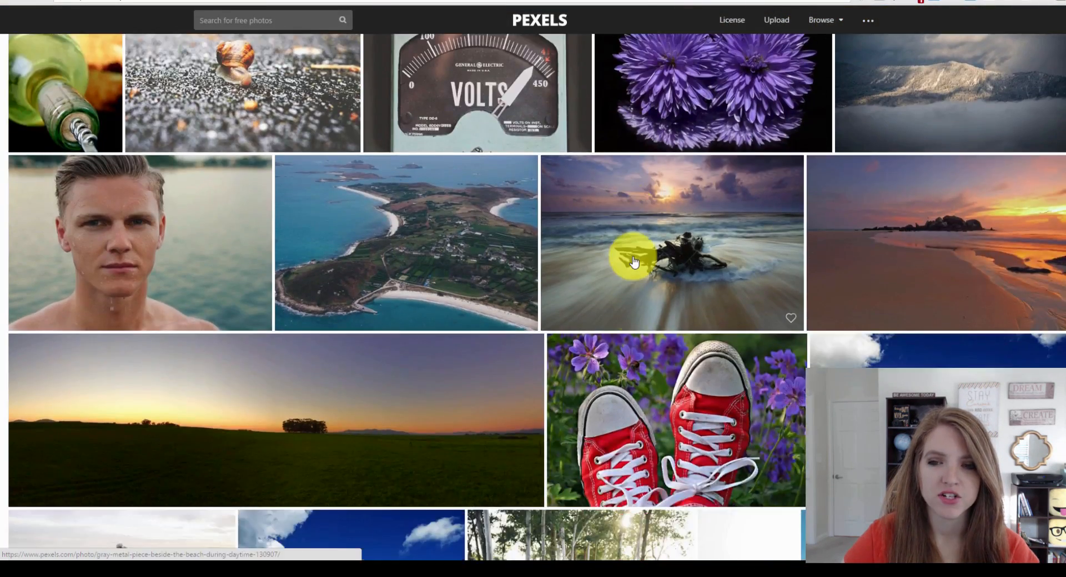
scroll(634, 262, down, 5)
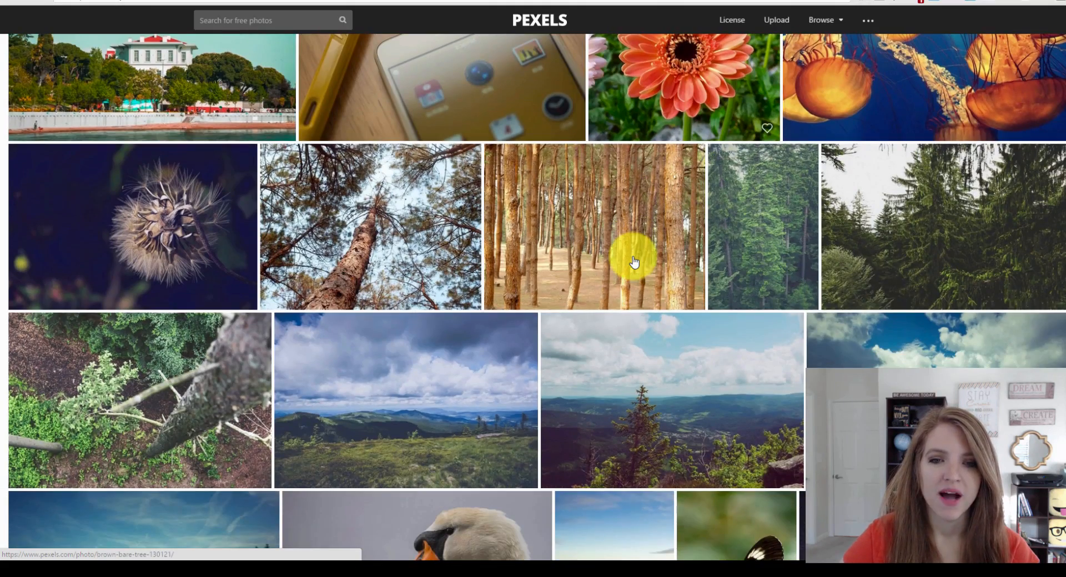
scroll(634, 262, down, 8)
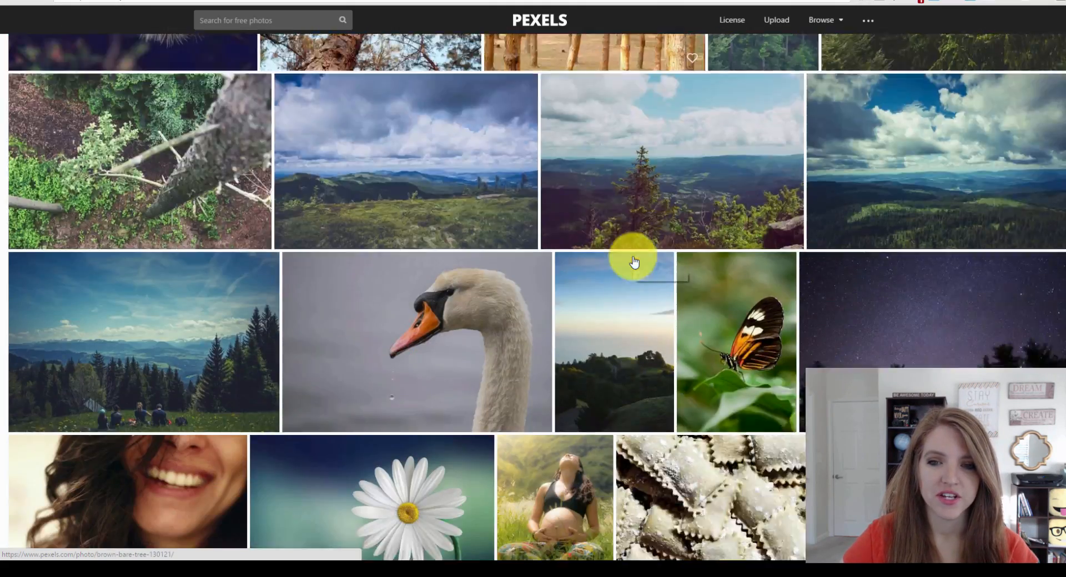
scroll(655, 310, up, 19)
scroll(657, 314, up, 20)
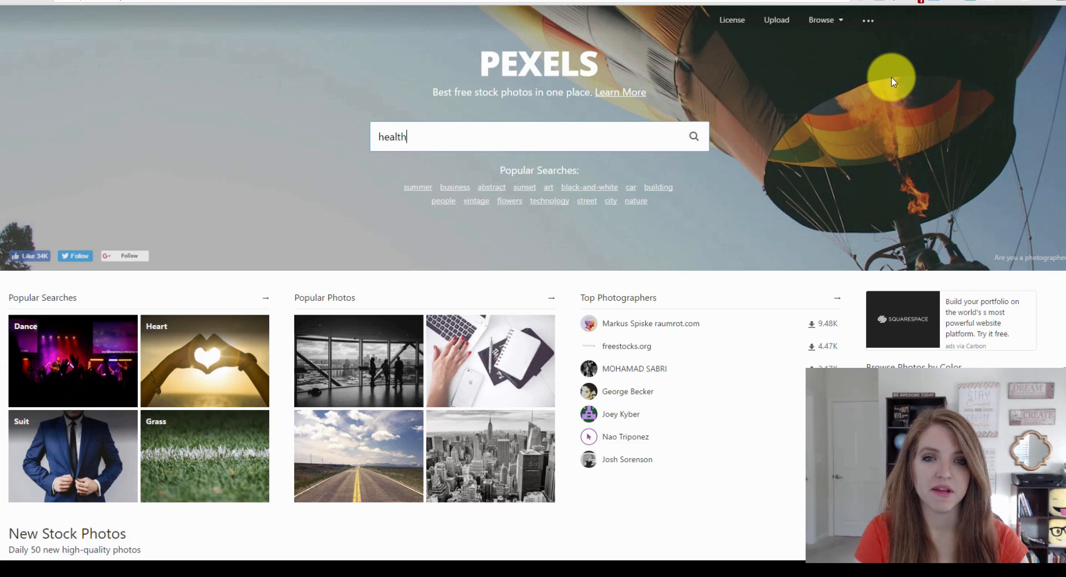
Search Pexels for 'health' and browse the results, then select the query to replace it.
key(Return)
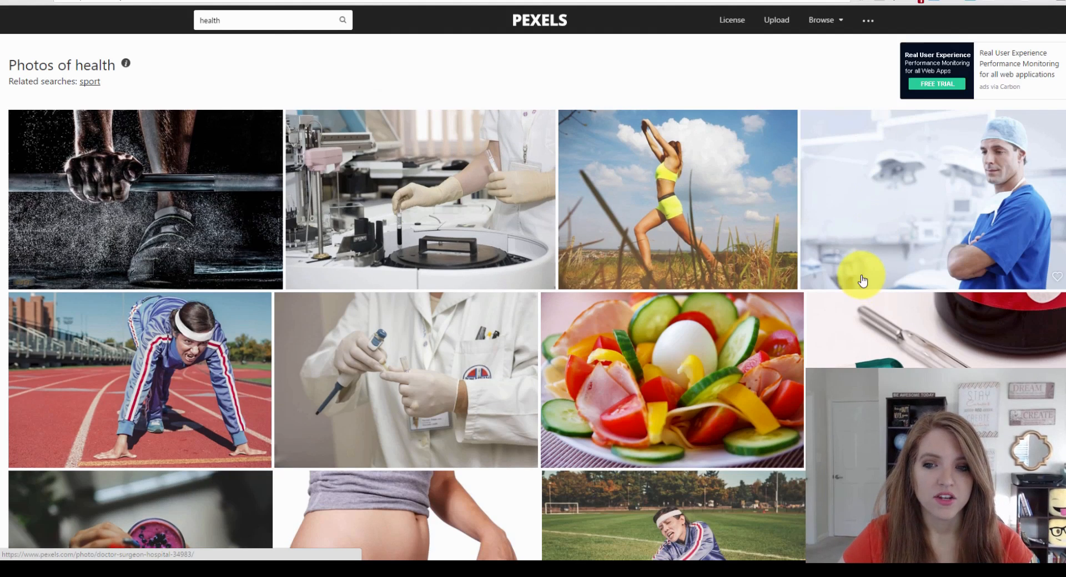
scroll(862, 280, down, 1)
scroll(862, 280, down, 2)
scroll(921, 250, down, 5)
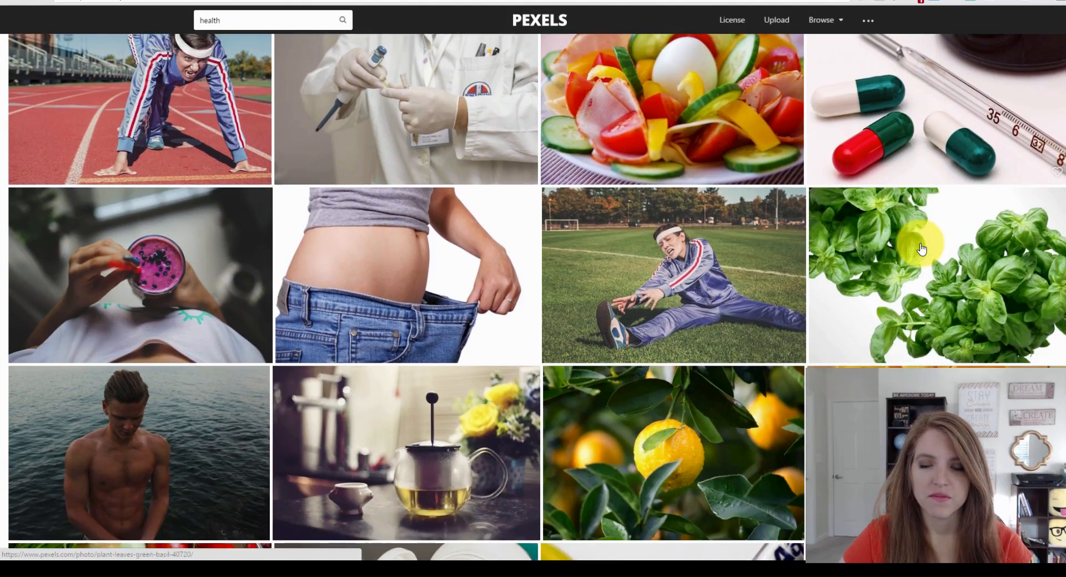
scroll(921, 245, up, 2)
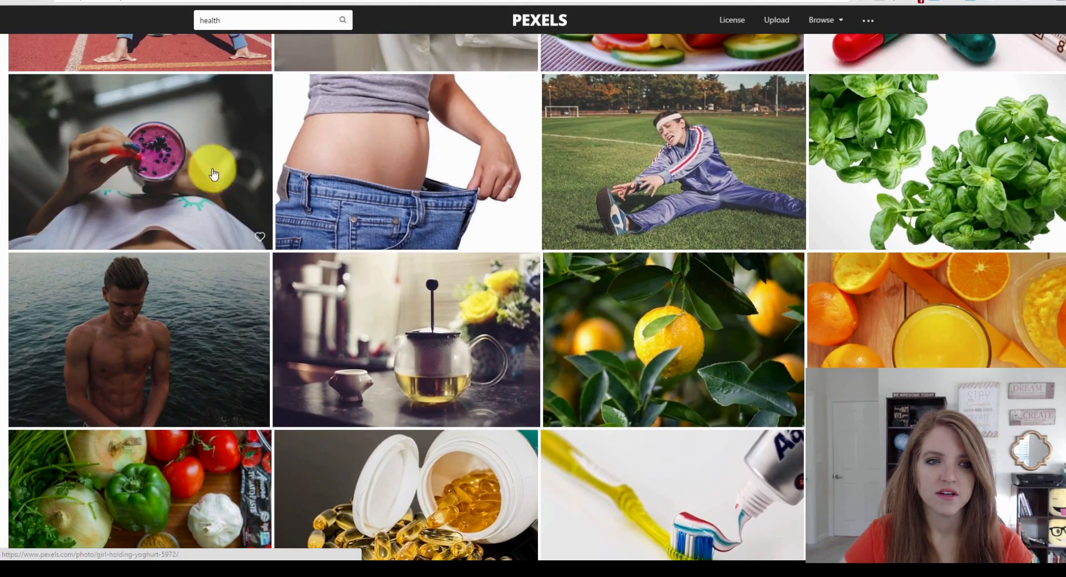
scroll(584, 293, down, 4)
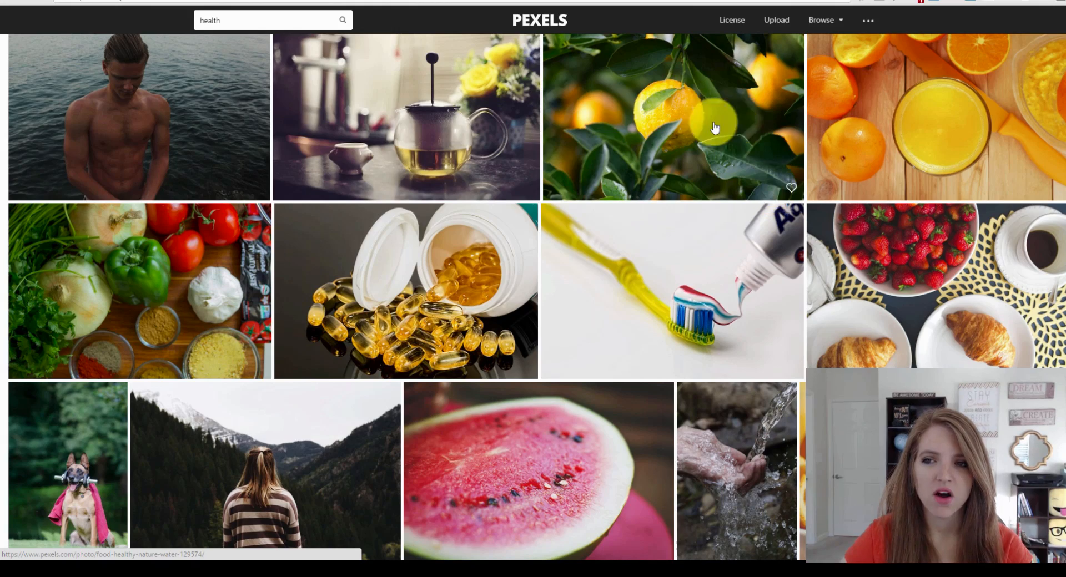
scroll(833, 198, down, 2)
scroll(777, 239, up, 2)
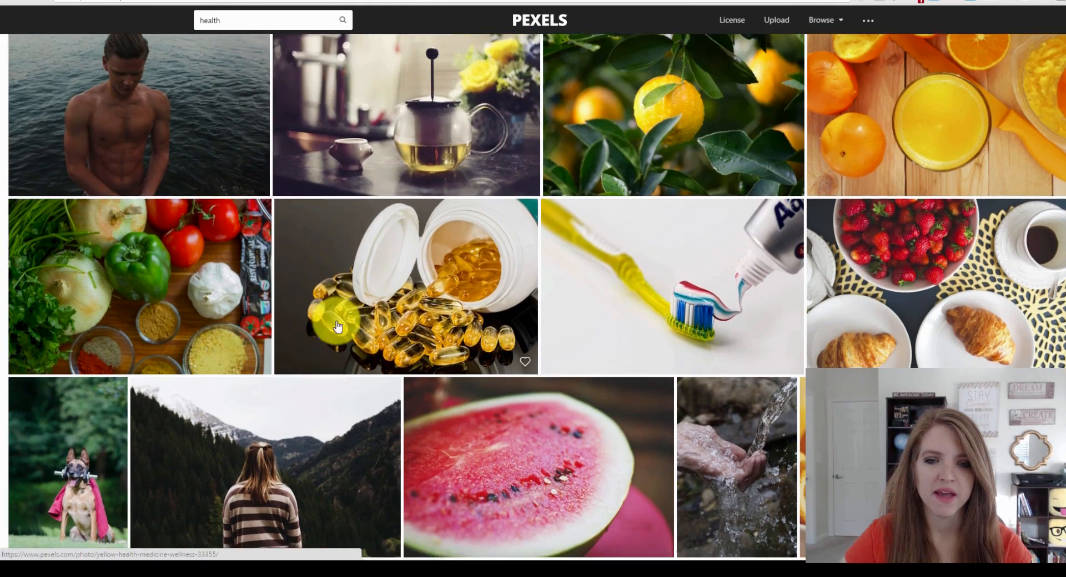
scroll(707, 293, down, 5)
scroll(707, 293, down, 3)
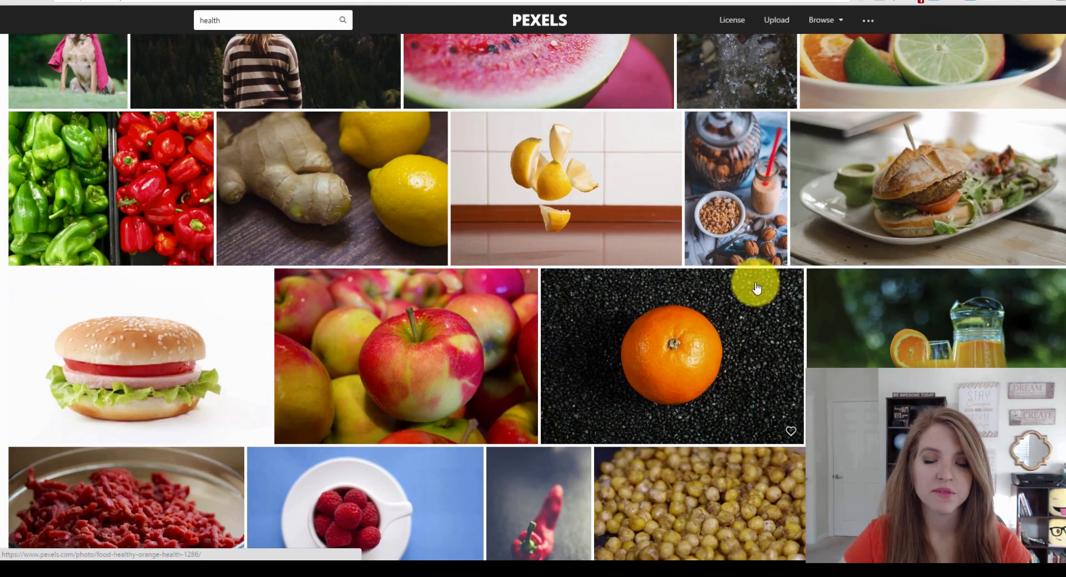
scroll(755, 284, down, 12)
scroll(758, 294, up, 7)
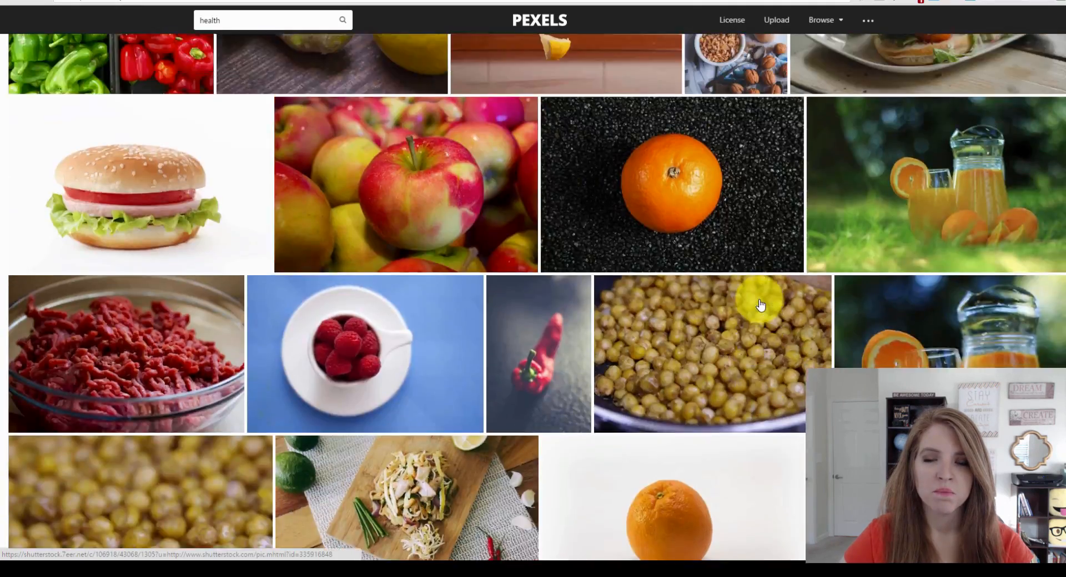
scroll(759, 303, up, 10)
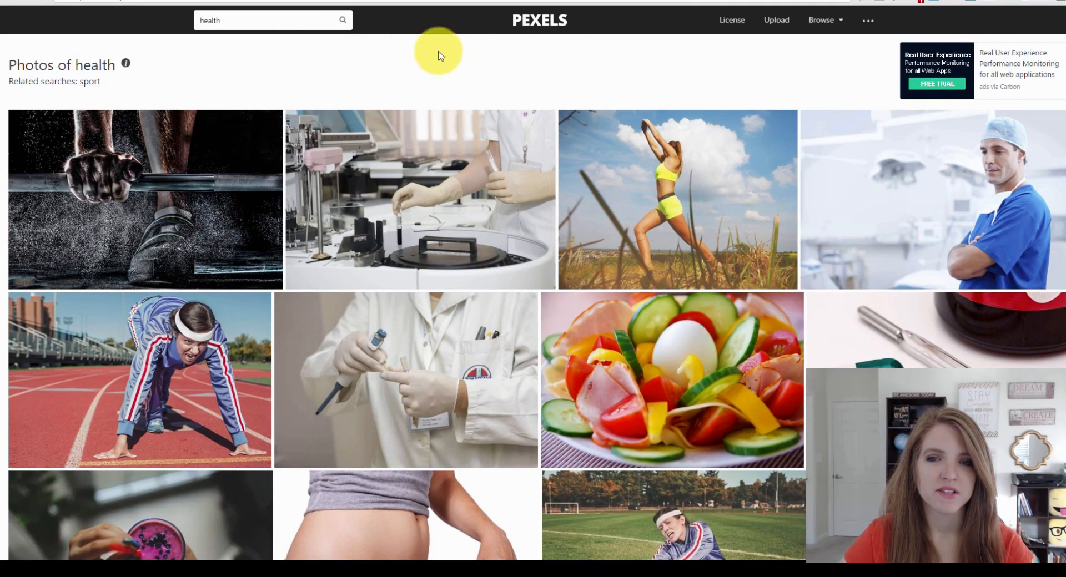
drag(239, 21, 0, 20)
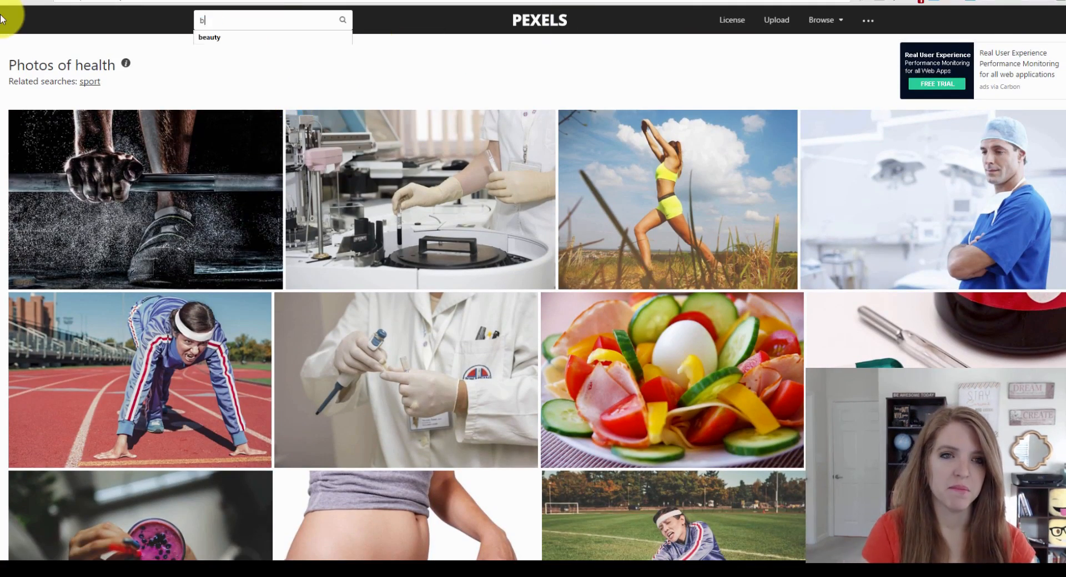
key(Return)
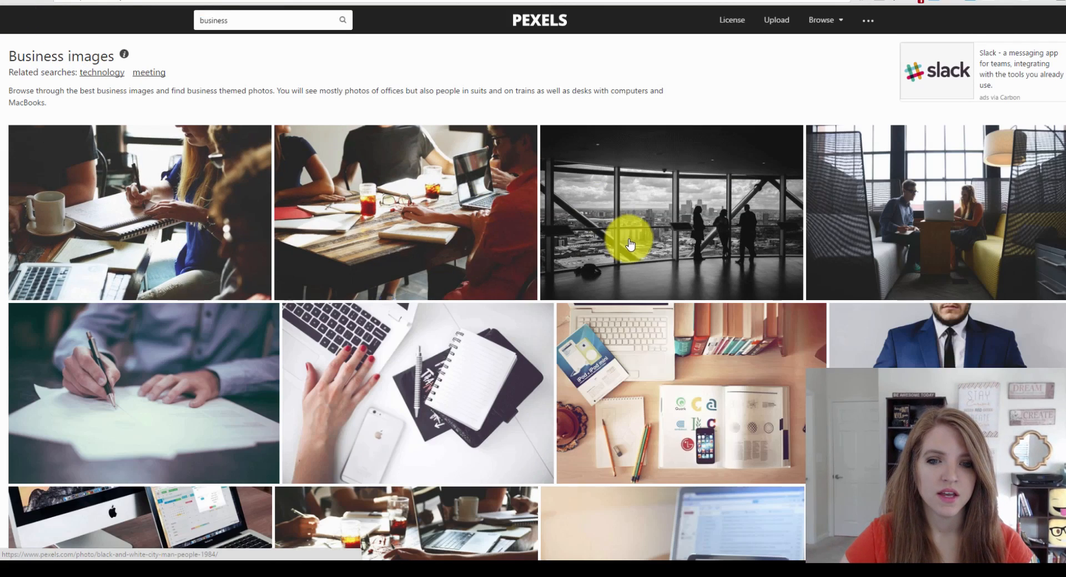
scroll(623, 228, down, 2)
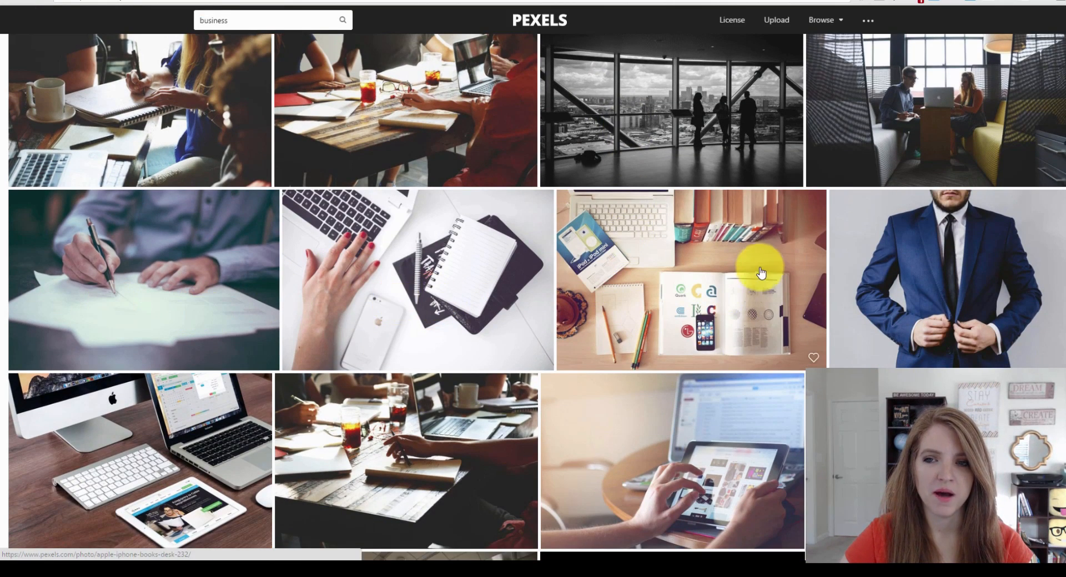
scroll(927, 205, down, 4)
scroll(844, 178, up, 3)
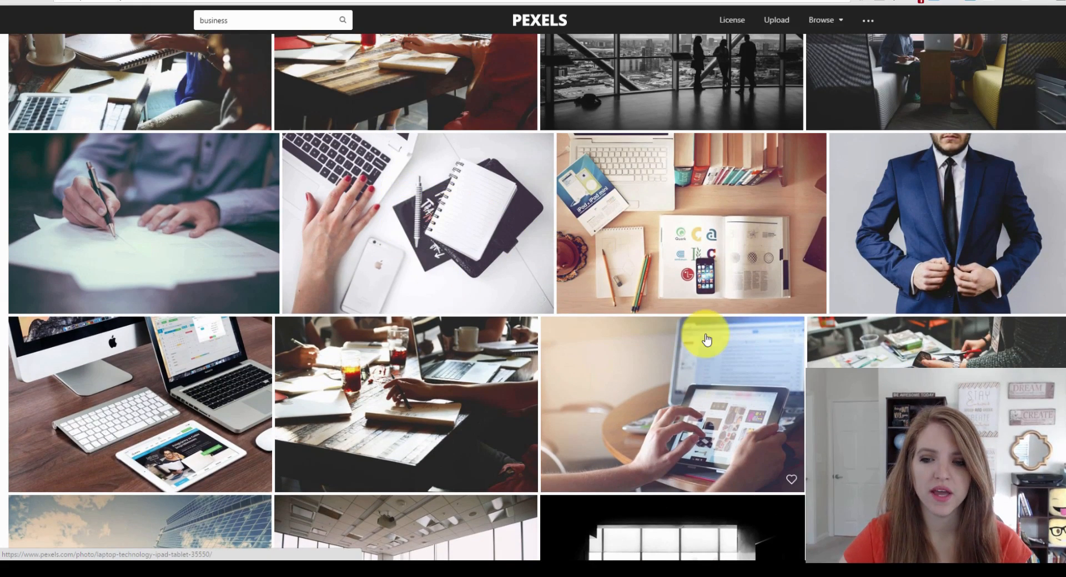
scroll(716, 333, down, 2)
scroll(757, 309, down, 9)
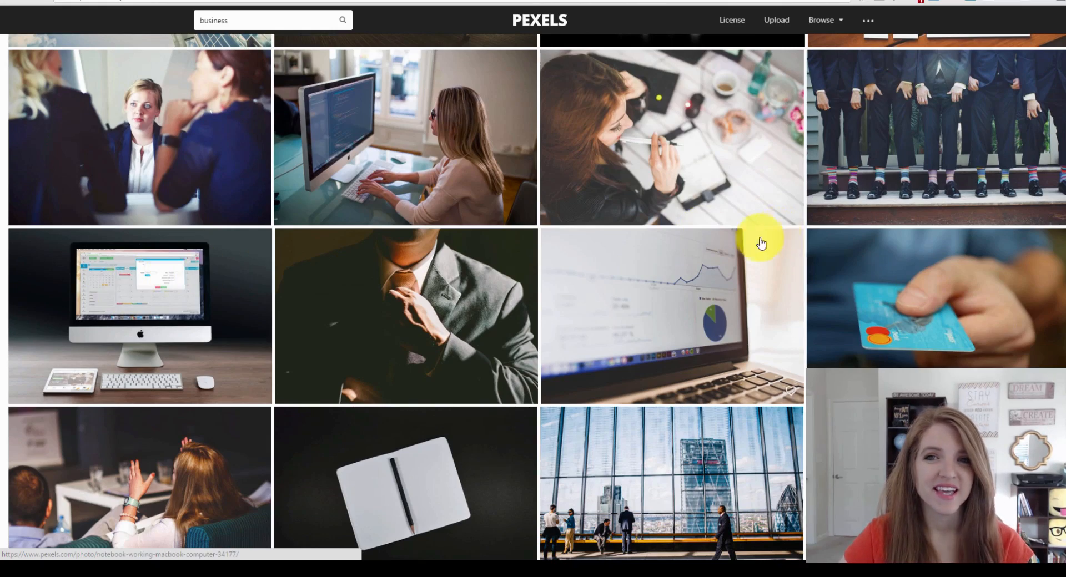
scroll(832, 222, down, 5)
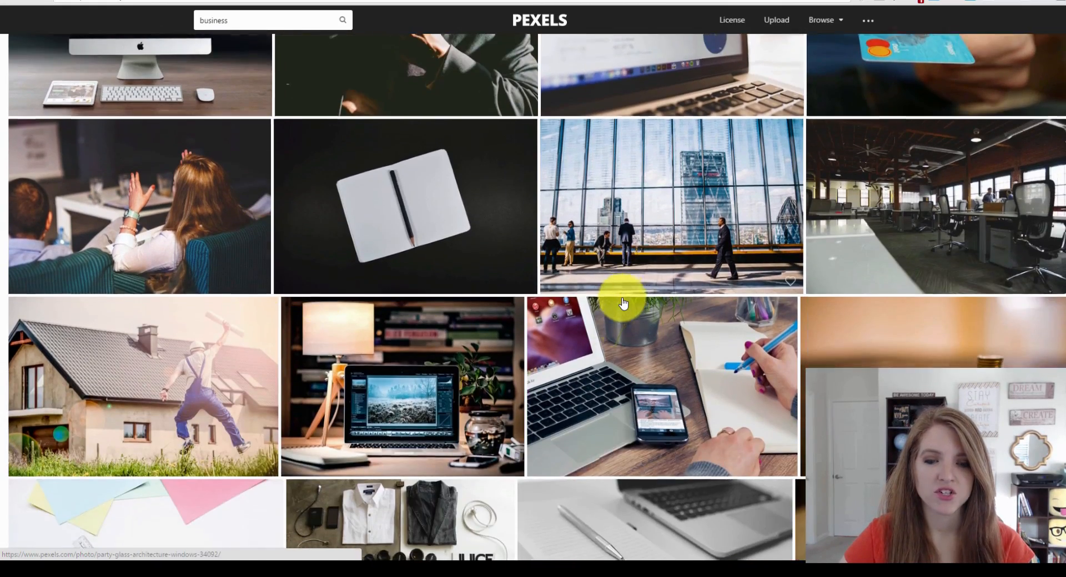
scroll(624, 302, up, 18)
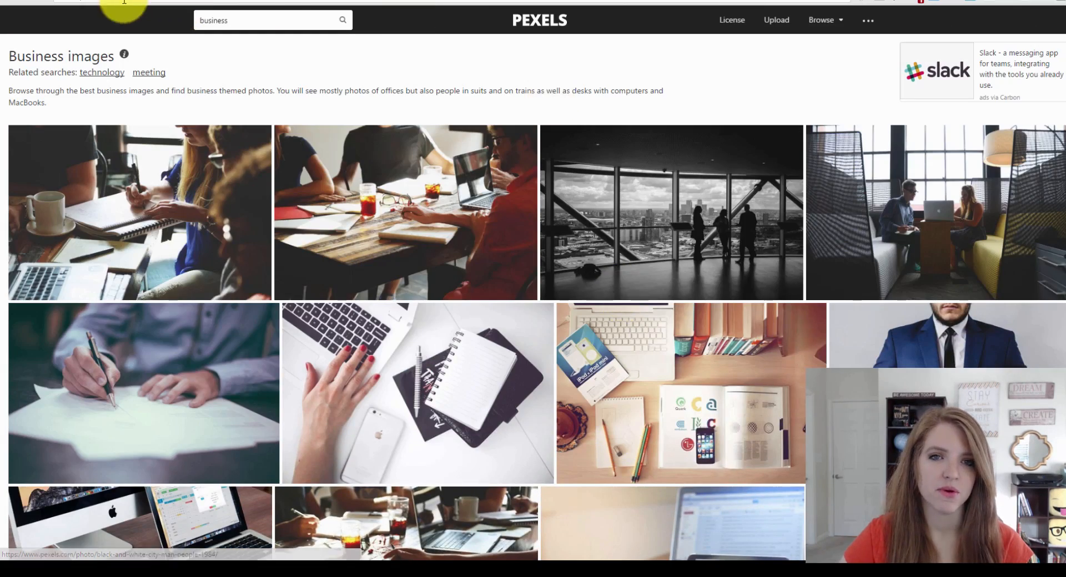
Return to the Pexels home page, then show Canva's Uploads library beside the blank banner.
click(564, 23)
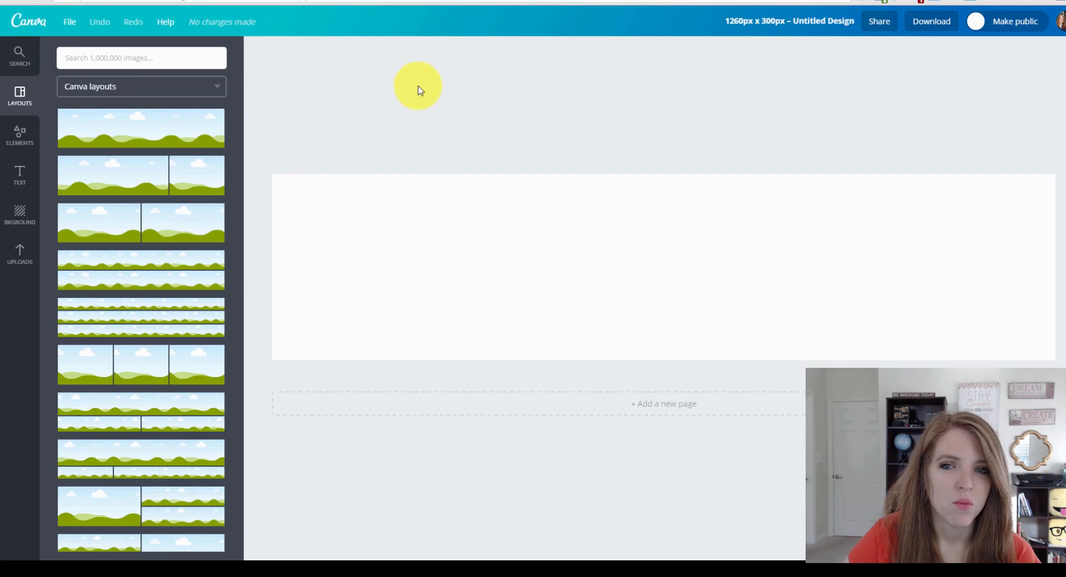
click(20, 260)
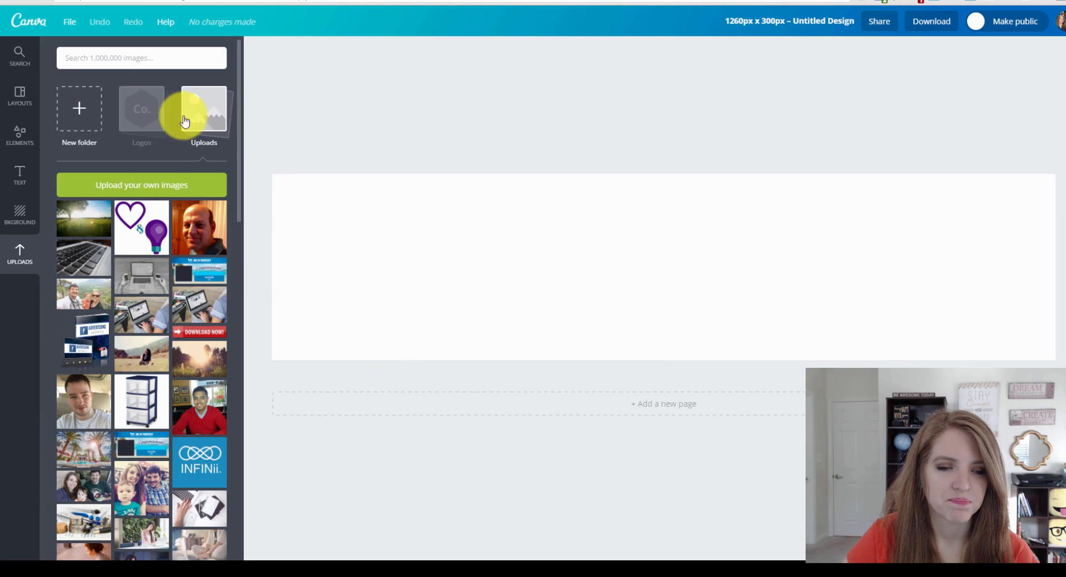
scroll(169, 478, down, 1)
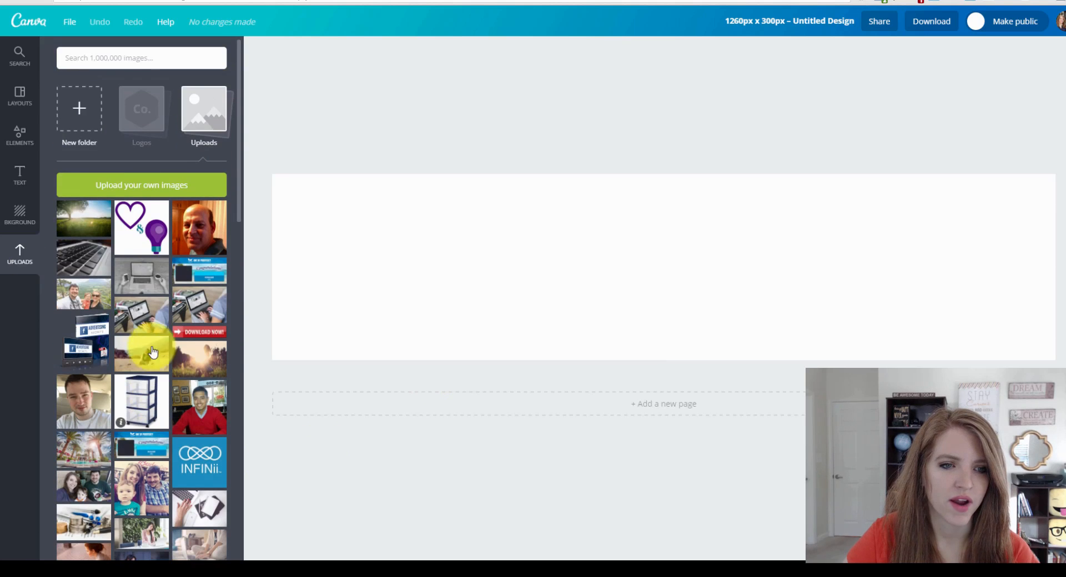
Place the grayscale laptop photo at full banner width, framing the phone, keyboard and coffee cup.
drag(143, 278, 392, 248)
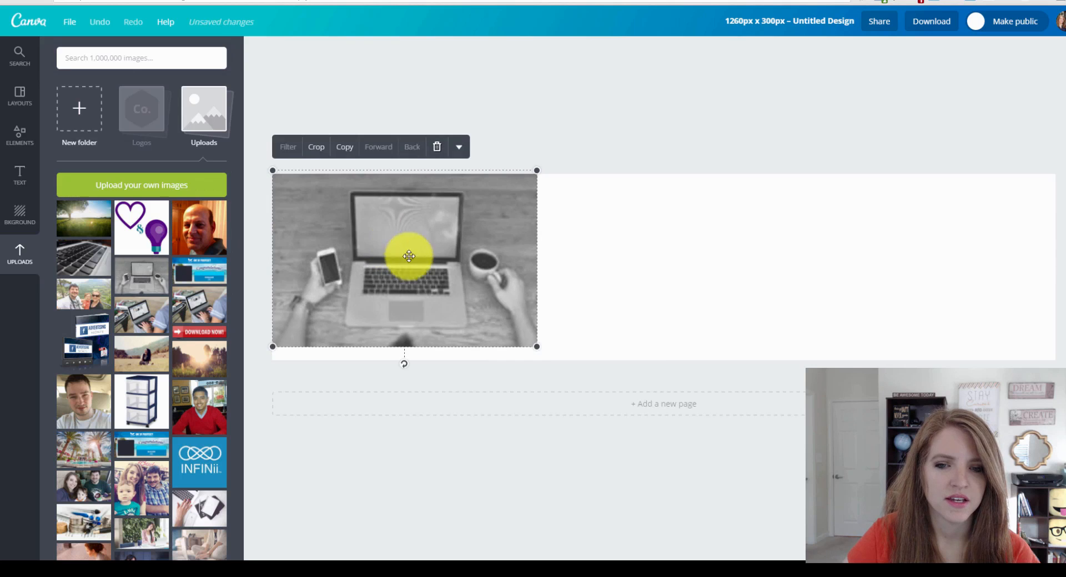
mouse_move(536, 347)
mouse_down()
mouse_move(735, 421)
mouse_move(847, 552)
mouse_move(1056, 575)
mouse_up()
click(860, 301)
drag(860, 301, 847, 118)
mouse_move(785, 252)
mouse_down()
mouse_move(798, 253)
mouse_move(795, 239)
mouse_up()
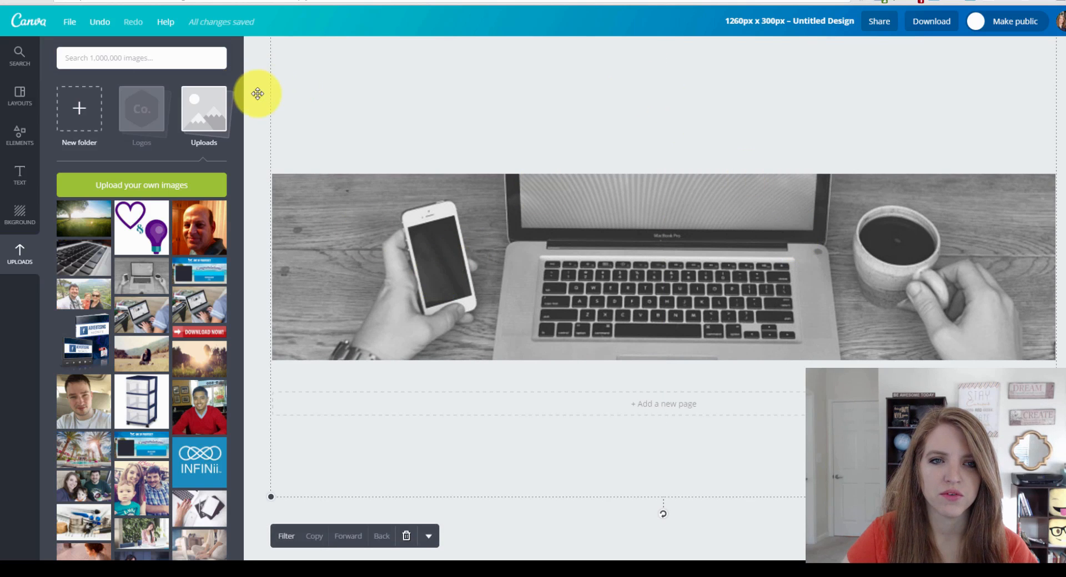
Raise the laptop background photo's brightness to about +34 with the Filter adjustments.
click(251, 403)
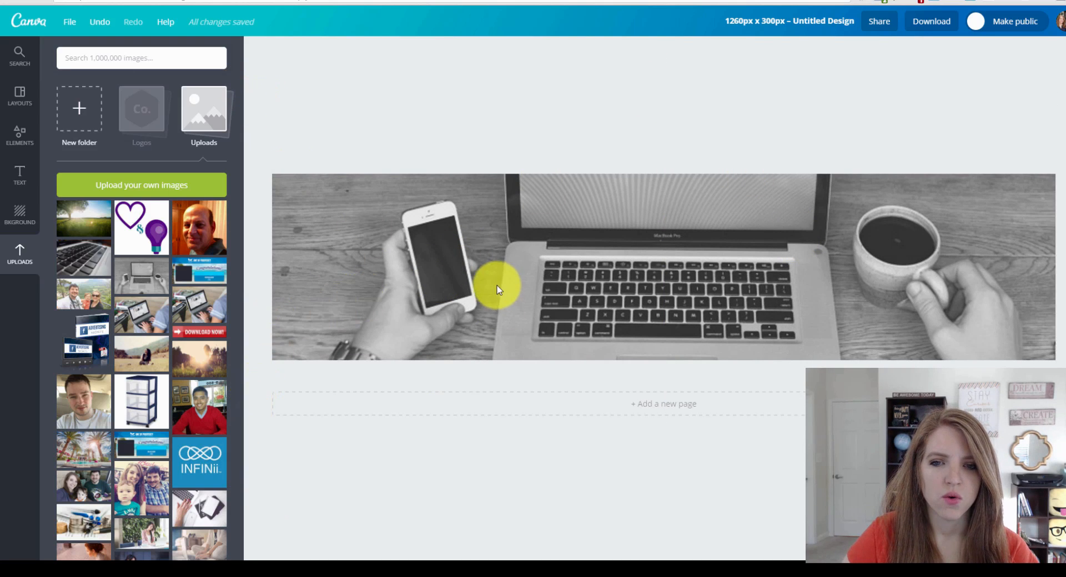
click(526, 284)
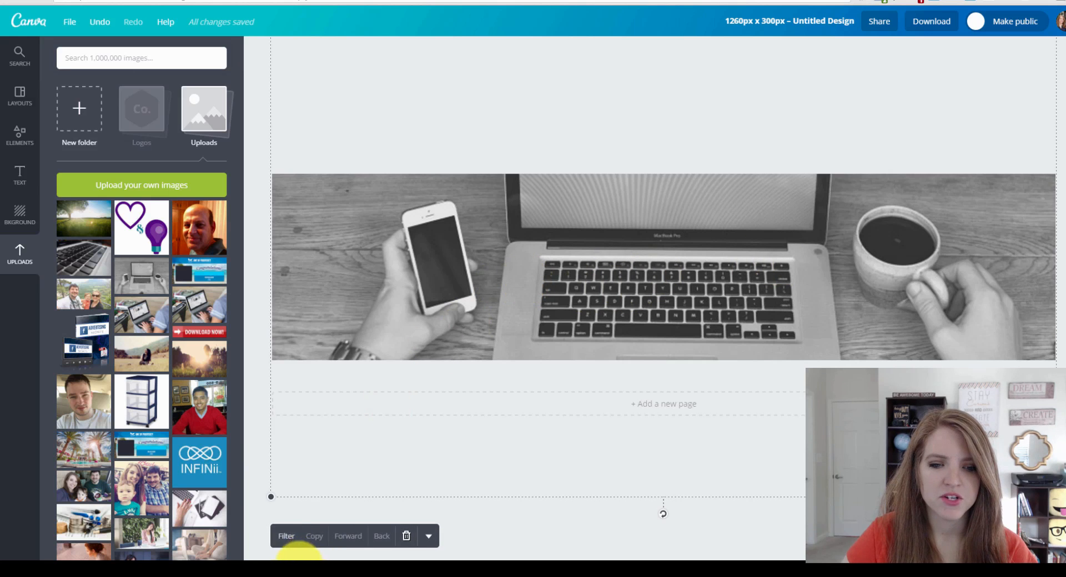
click(285, 538)
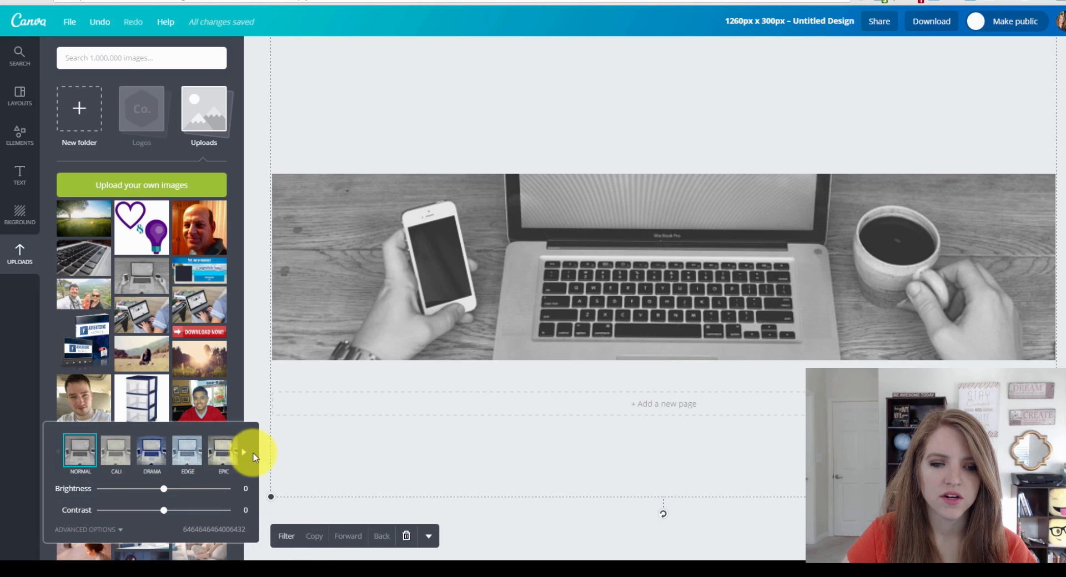
click(126, 489)
drag(126, 489, 186, 493)
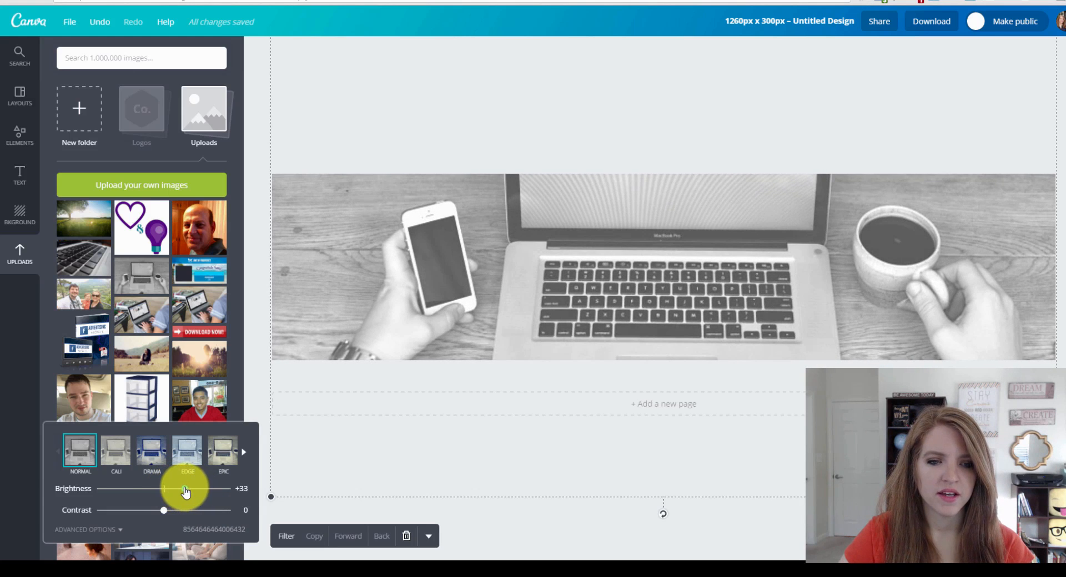
click(255, 386)
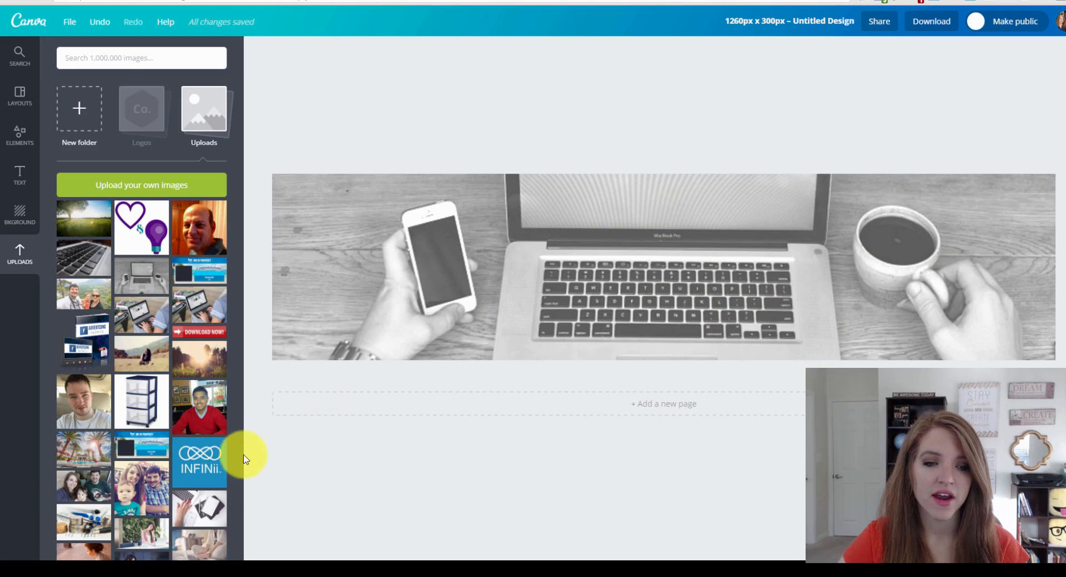
Add a plain circle frame from Elements > Frames to the banner's right side.
click(15, 151)
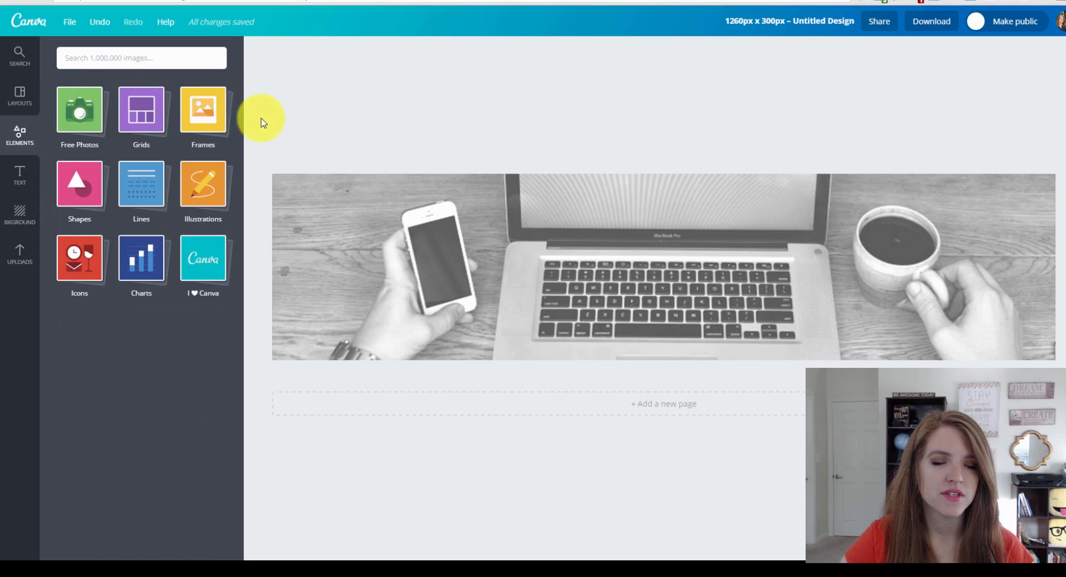
click(206, 119)
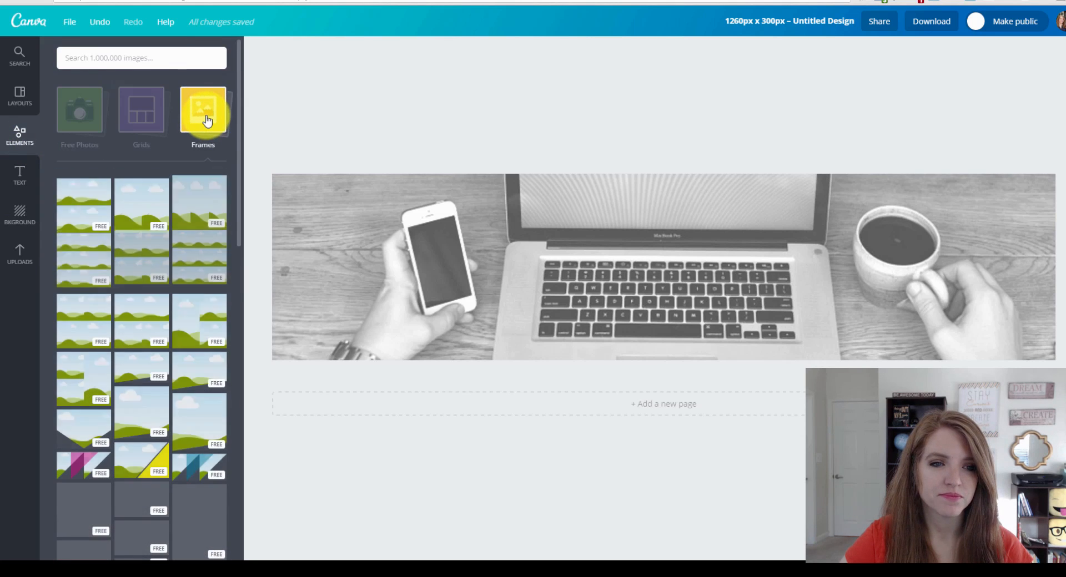
scroll(185, 231, down, 7)
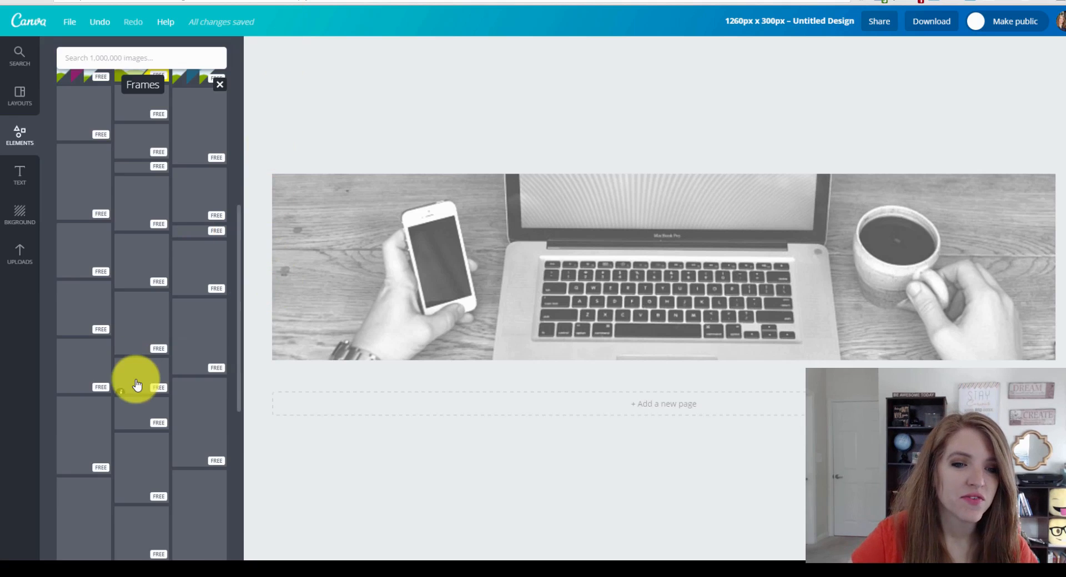
scroll(138, 380, down, 5)
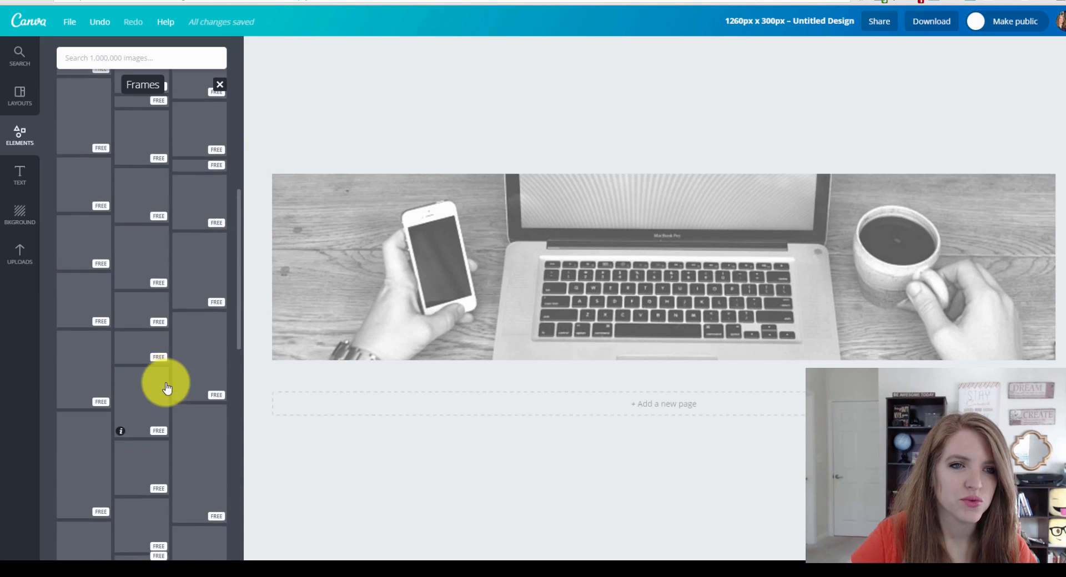
scroll(168, 386, down, 4)
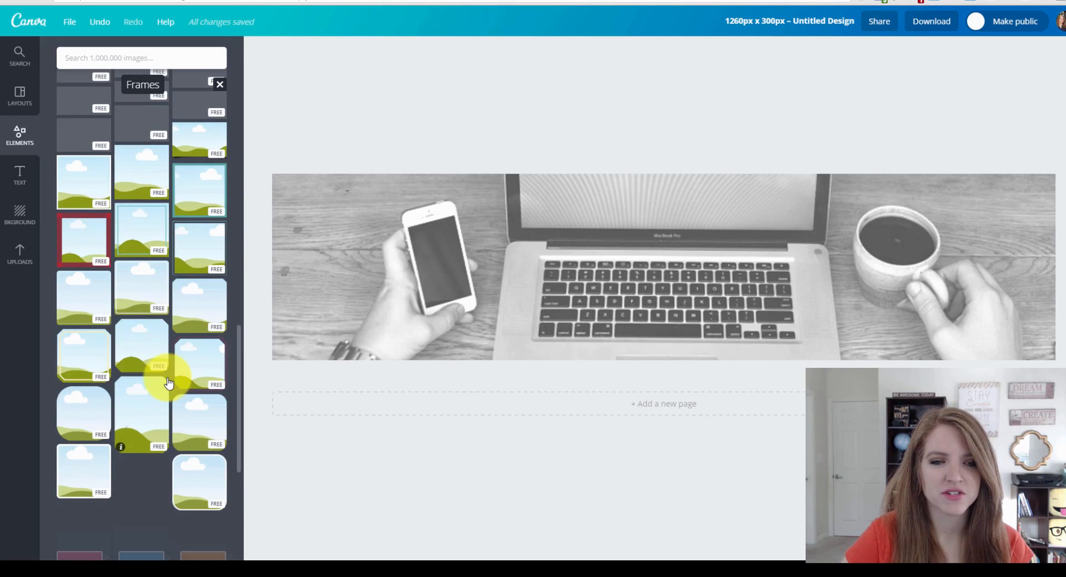
scroll(168, 382, down, 3)
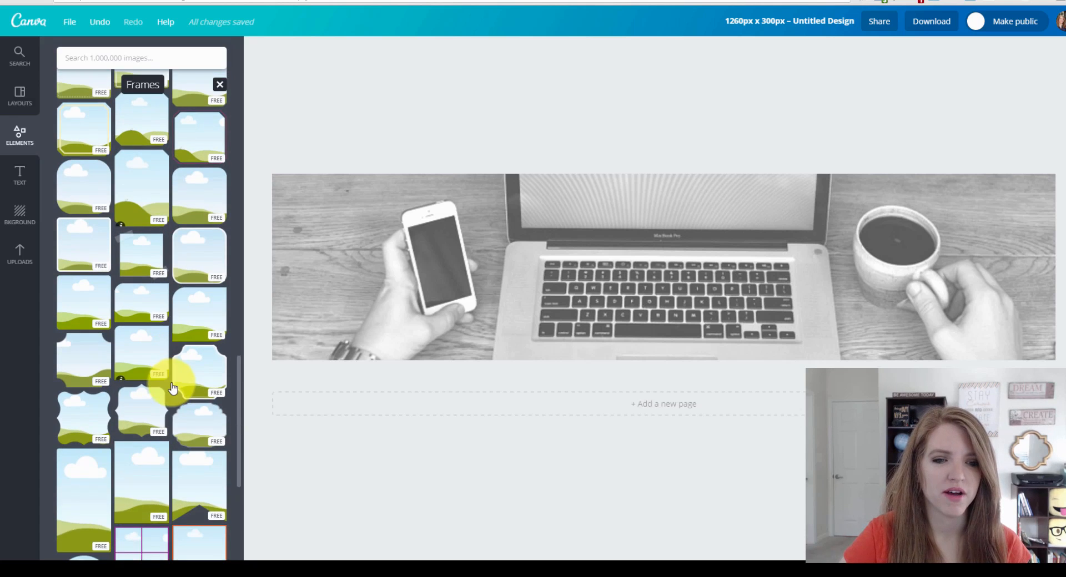
scroll(189, 412, down, 4)
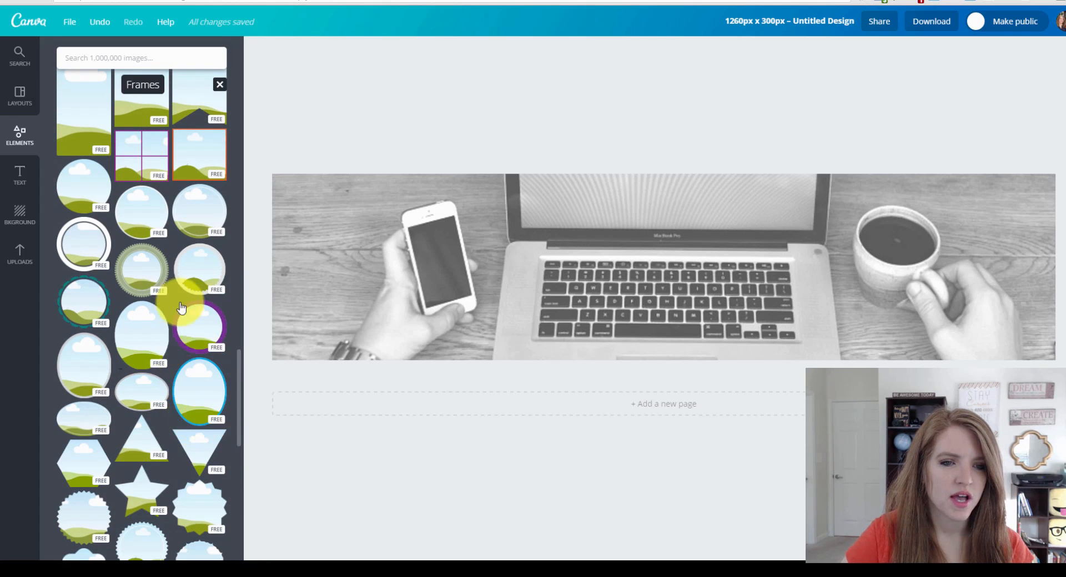
drag(136, 210, 861, 222)
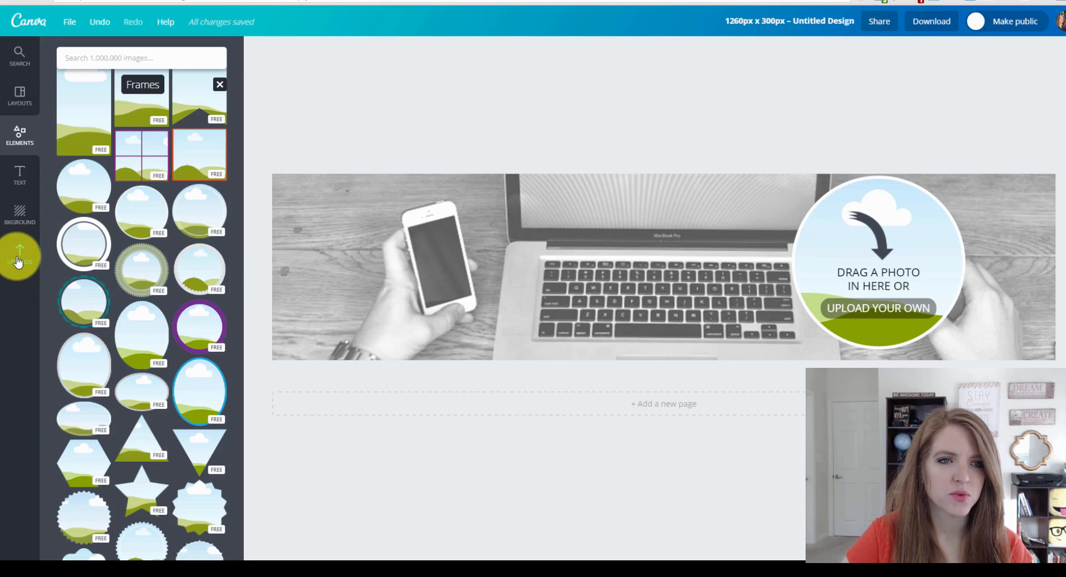
Fill the circle frame with the smiling headshot photo from Uploads.
click(19, 262)
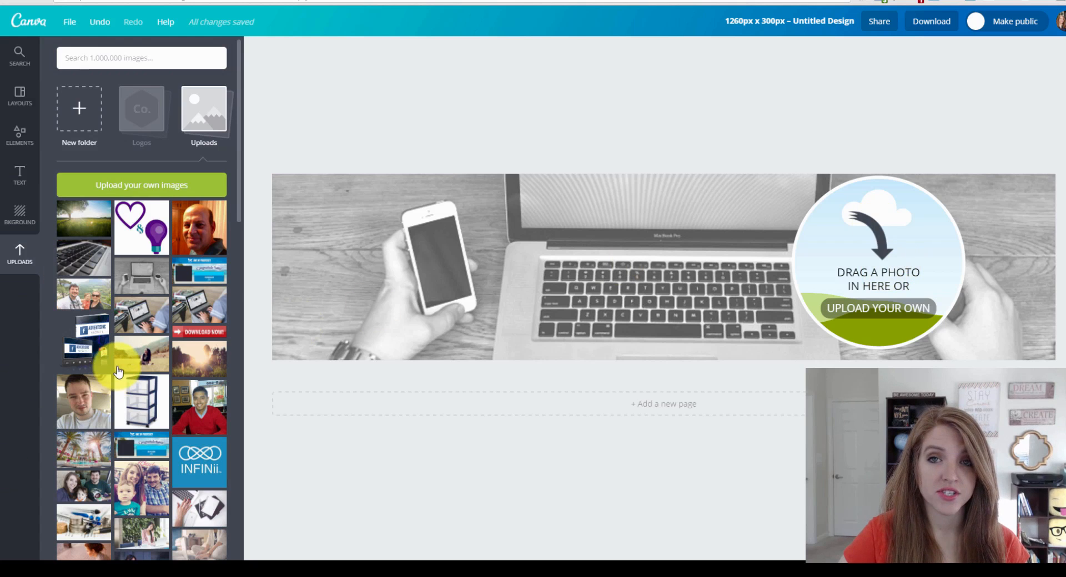
scroll(141, 355, down, 3)
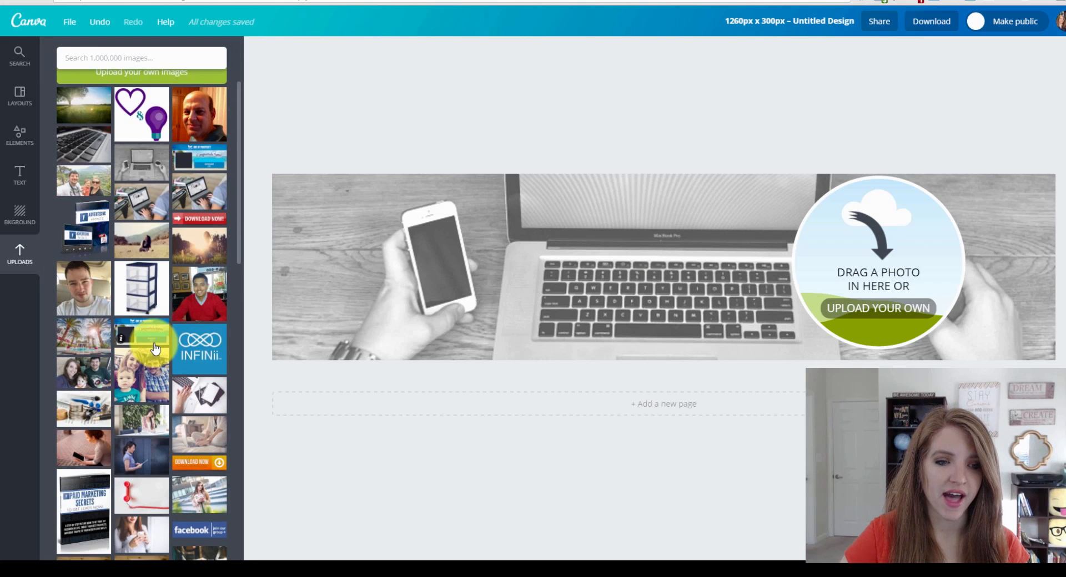
scroll(155, 348, down, 8)
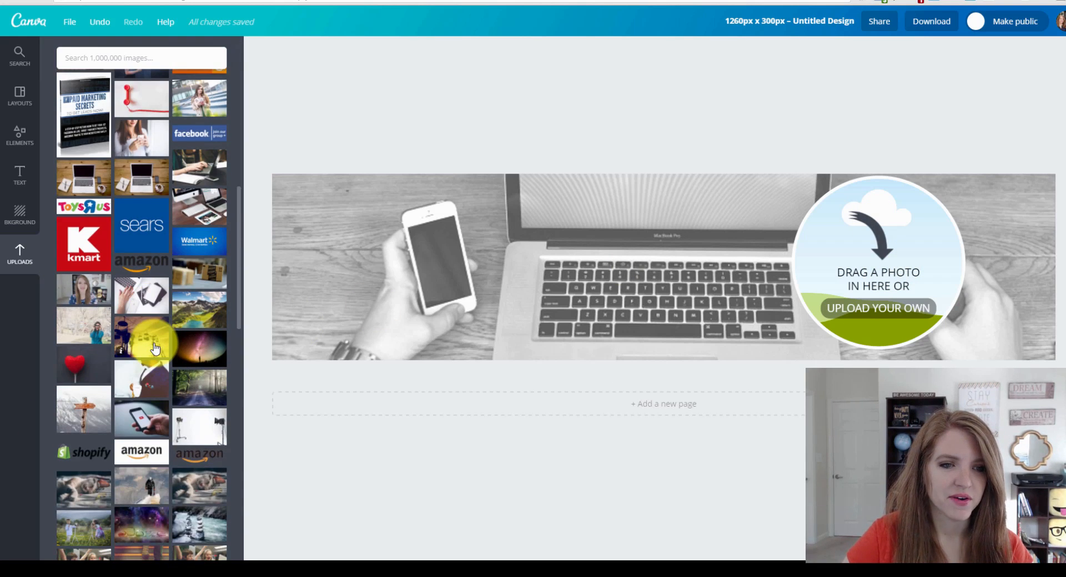
scroll(139, 331, down, 5)
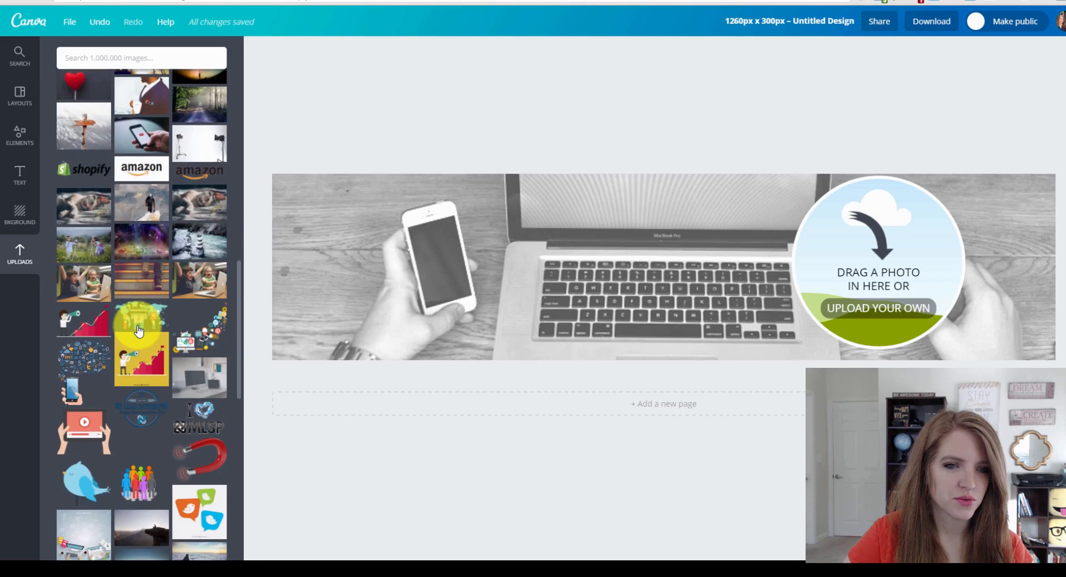
scroll(143, 337, down, 10)
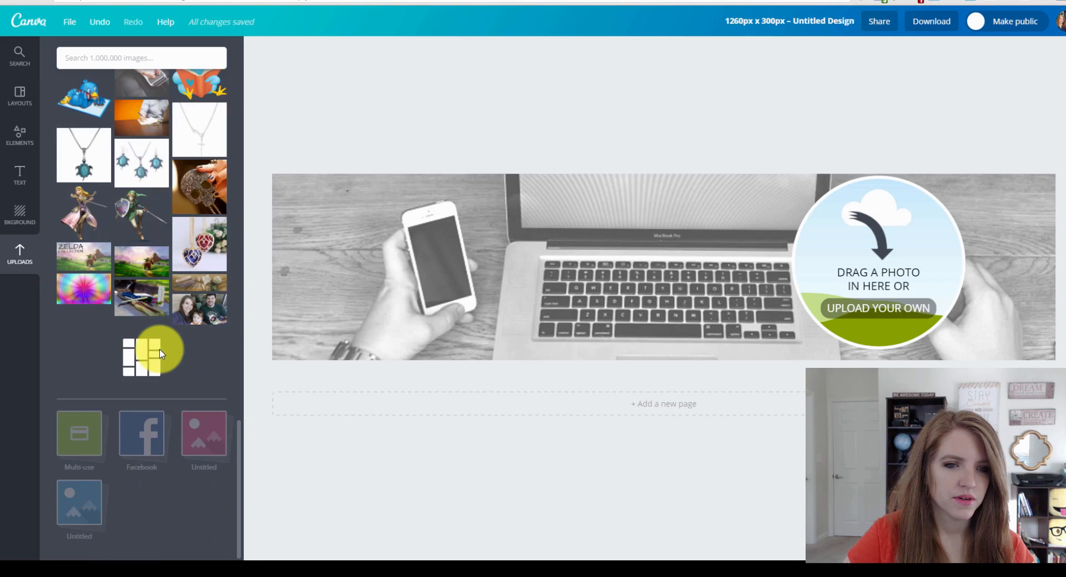
scroll(161, 352, up, 15)
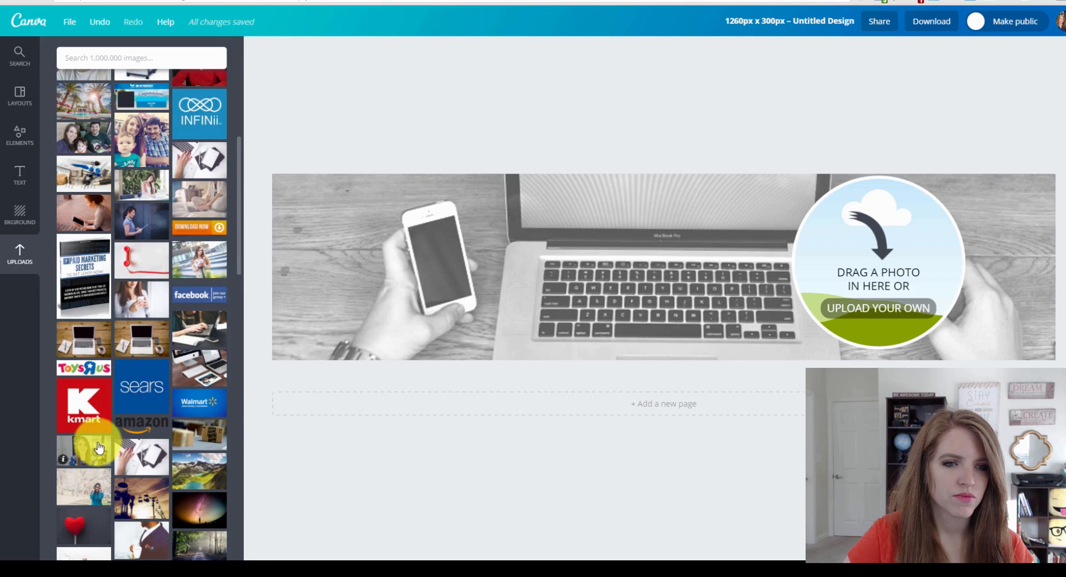
drag(84, 444, 865, 268)
Delete the extra rectangular headshot copy and nudge the circular headshot slightly right.
click(684, 101)
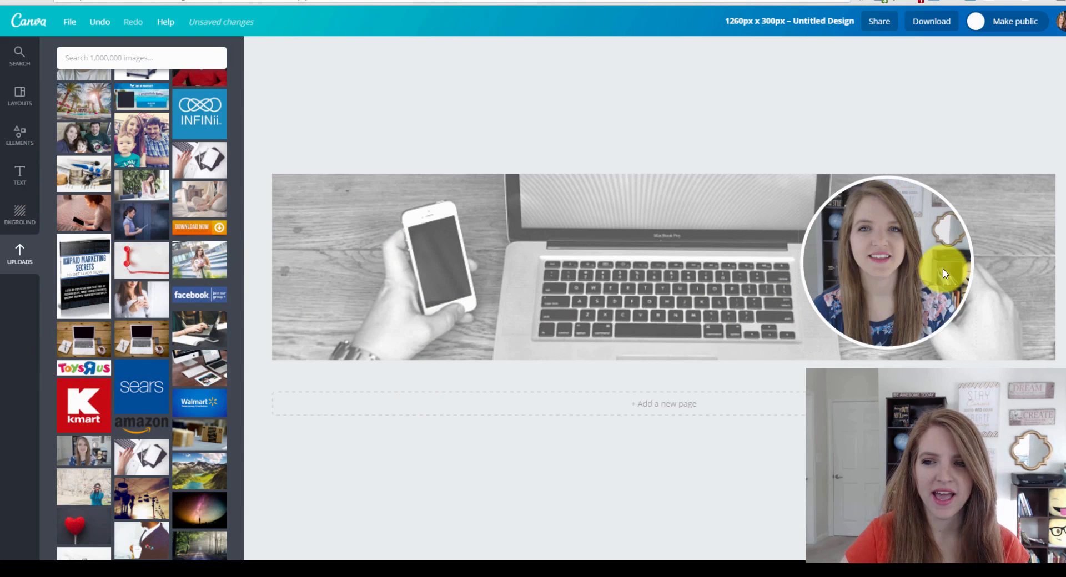
drag(84, 451, 501, 238)
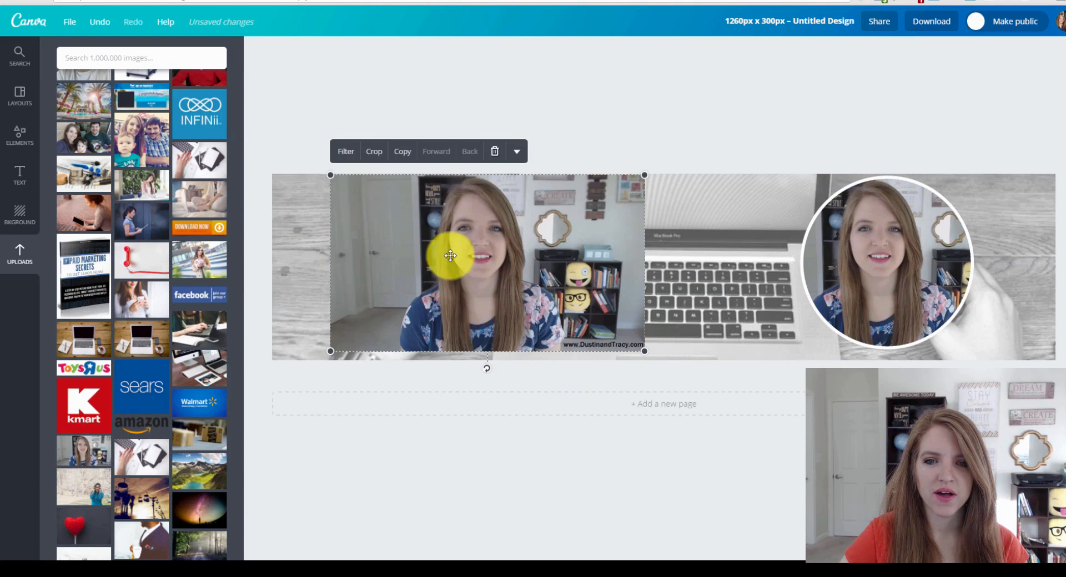
drag(637, 340, 512, 288)
drag(430, 236, 434, 268)
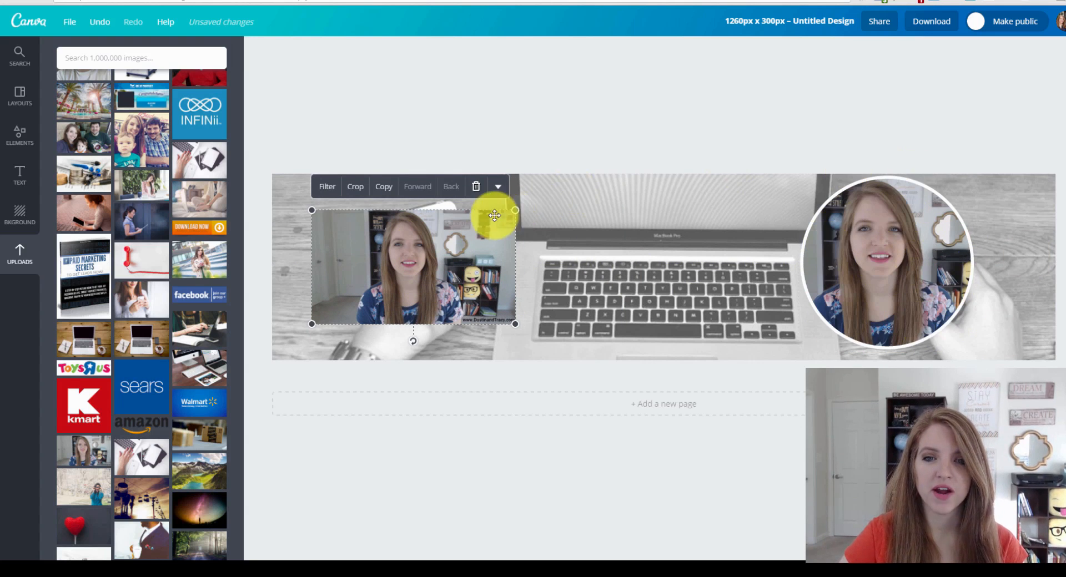
click(476, 186)
drag(913, 275, 946, 262)
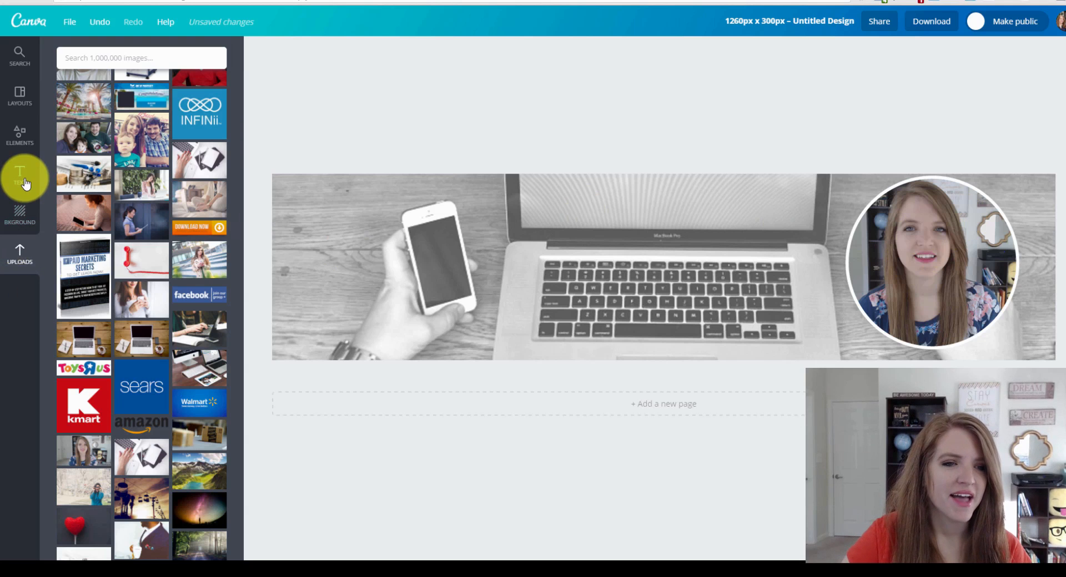
Add a white square to the banner from the Elements basic shapes.
click(20, 136)
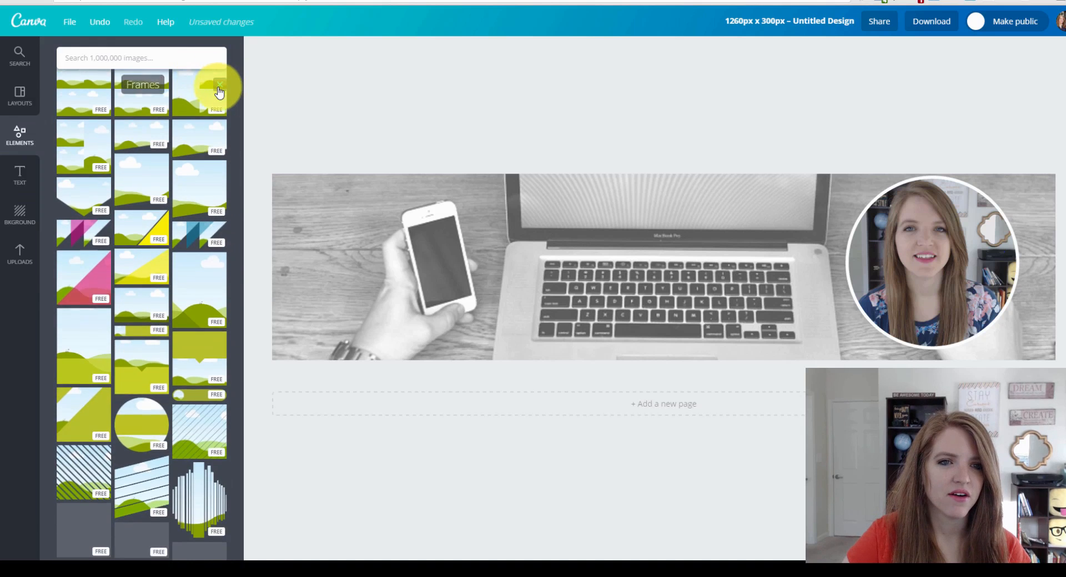
click(219, 87)
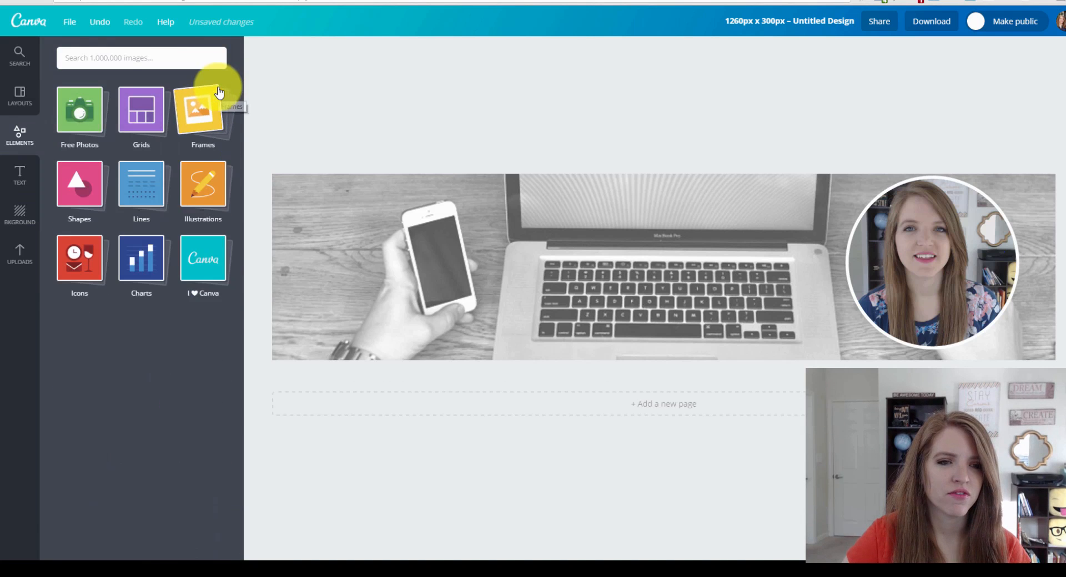
click(80, 188)
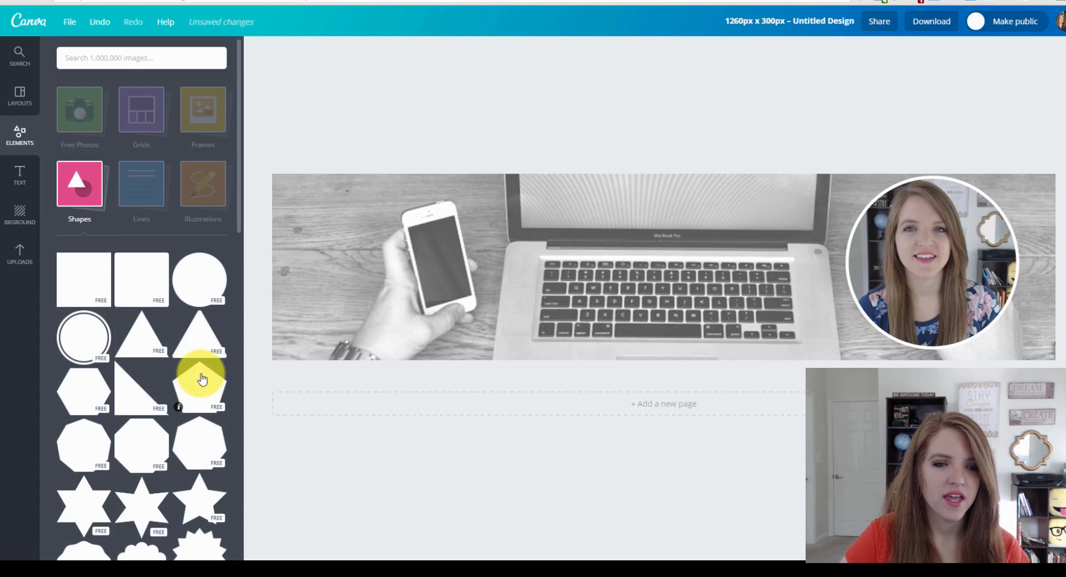
scroll(167, 310, down, 1)
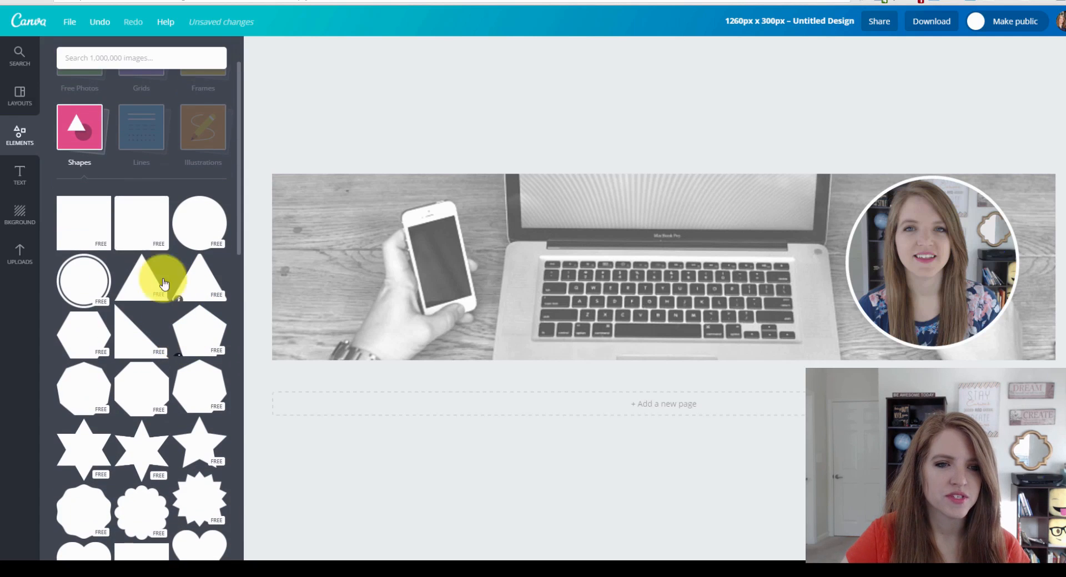
click(146, 225)
Stretch the square into a full-width band across the middle, behind the headshot.
drag(673, 276, 358, 282)
drag(359, 361, 356, 311)
drag(355, 183, 355, 213)
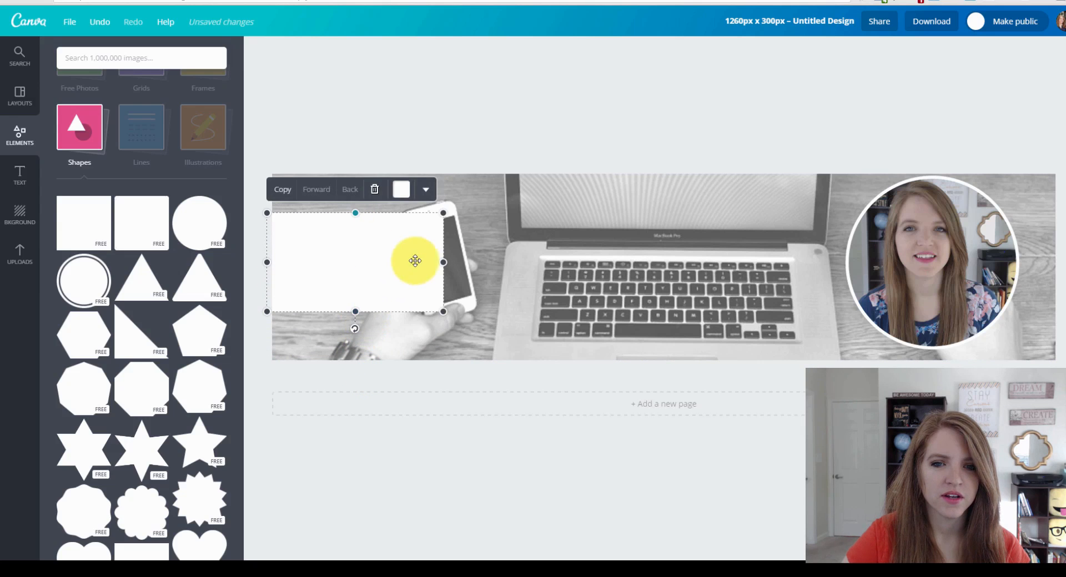
drag(443, 257, 1056, 266)
click(679, 226)
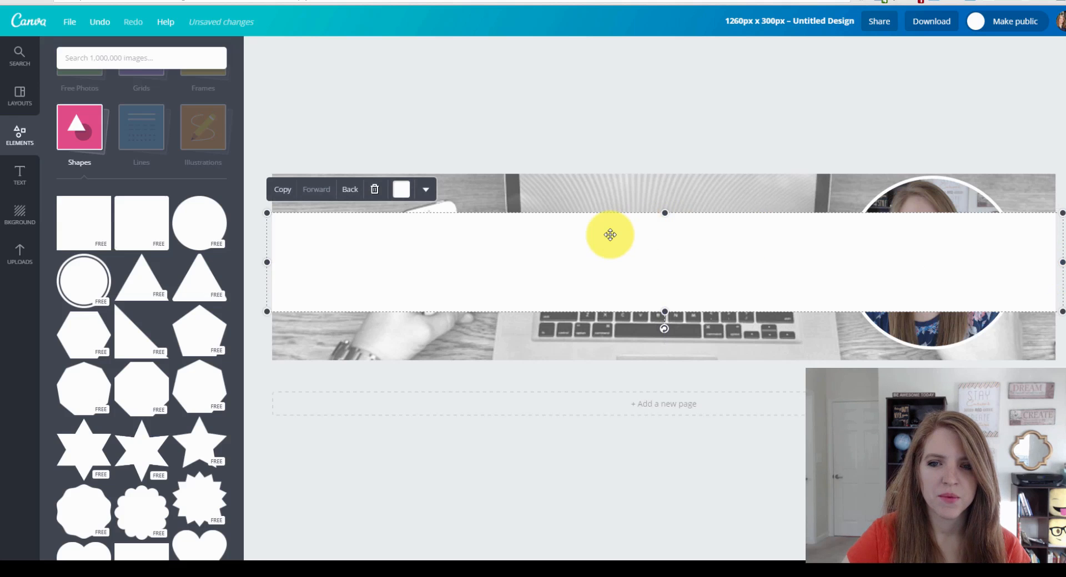
click(351, 194)
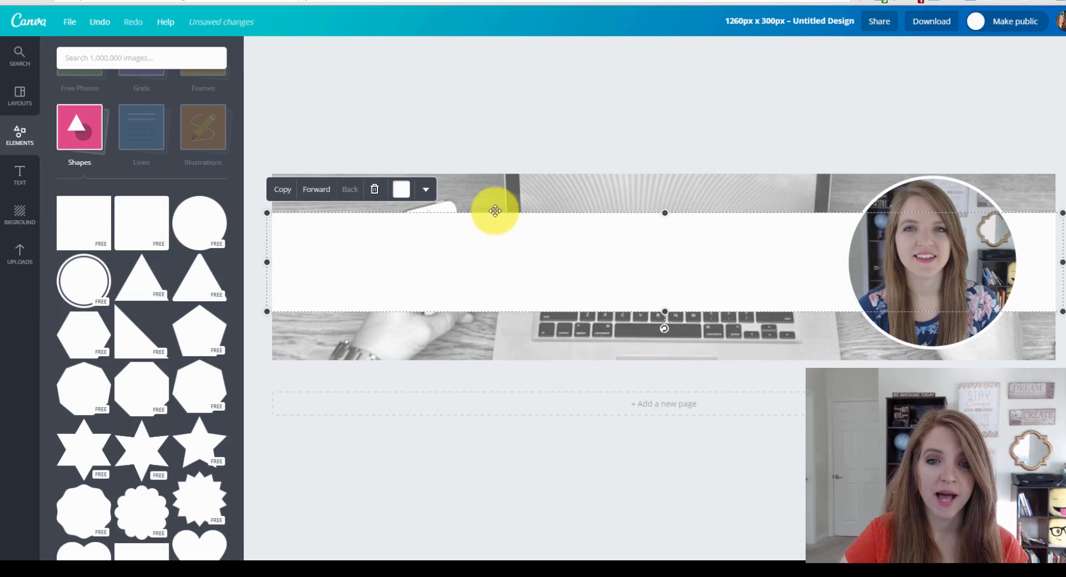
Set the white band's transparency to about 90 so the laptop photo shows through.
click(426, 192)
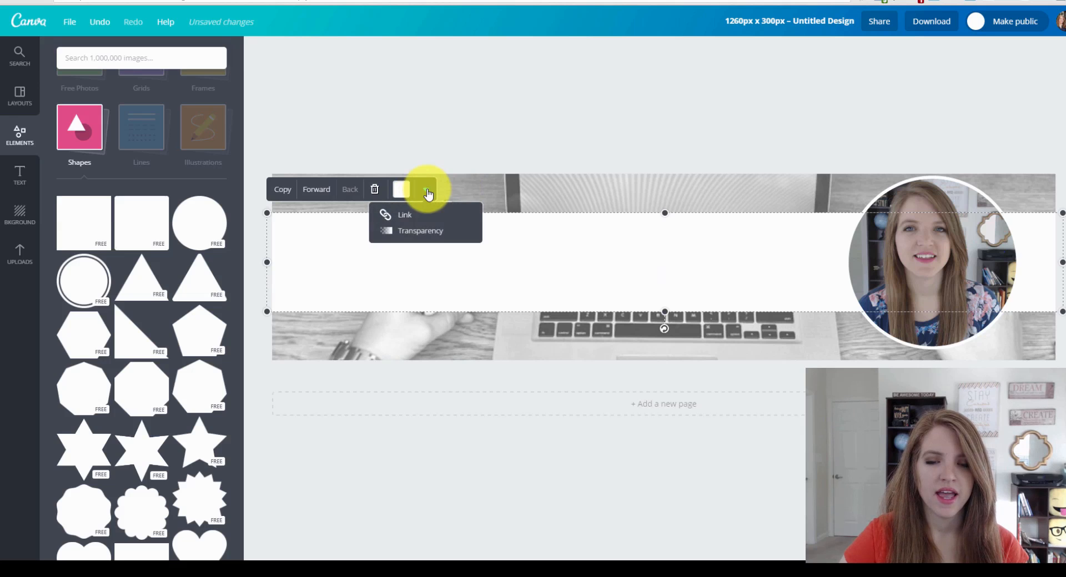
click(428, 232)
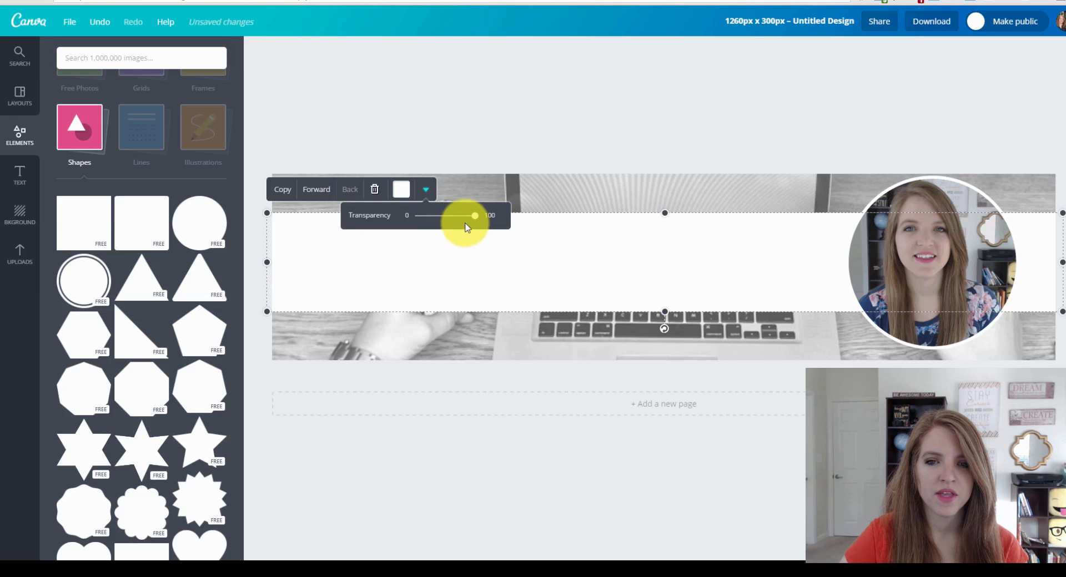
drag(474, 221, 471, 220)
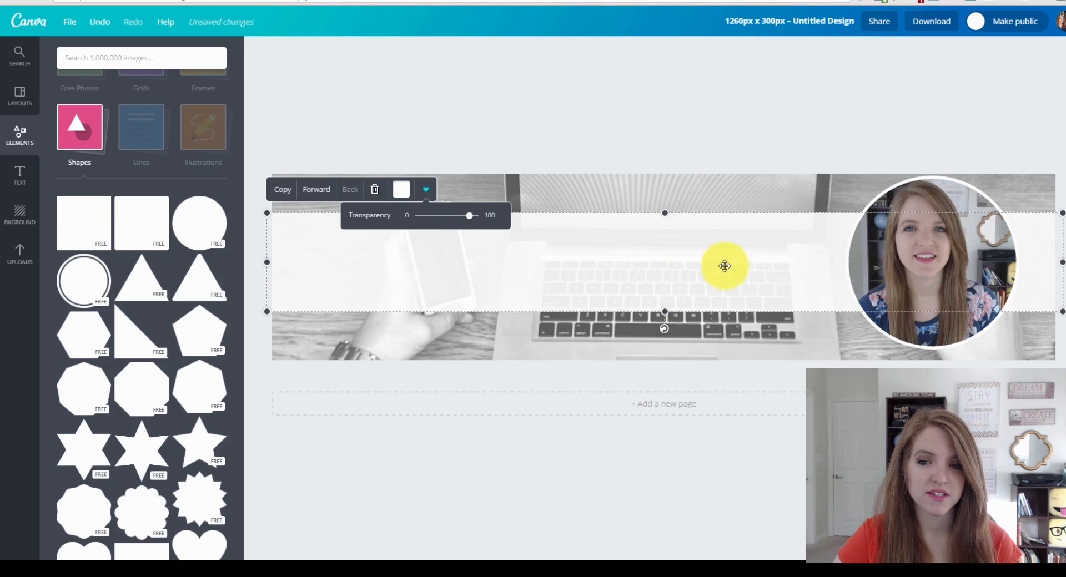
mouse_move(470, 222)
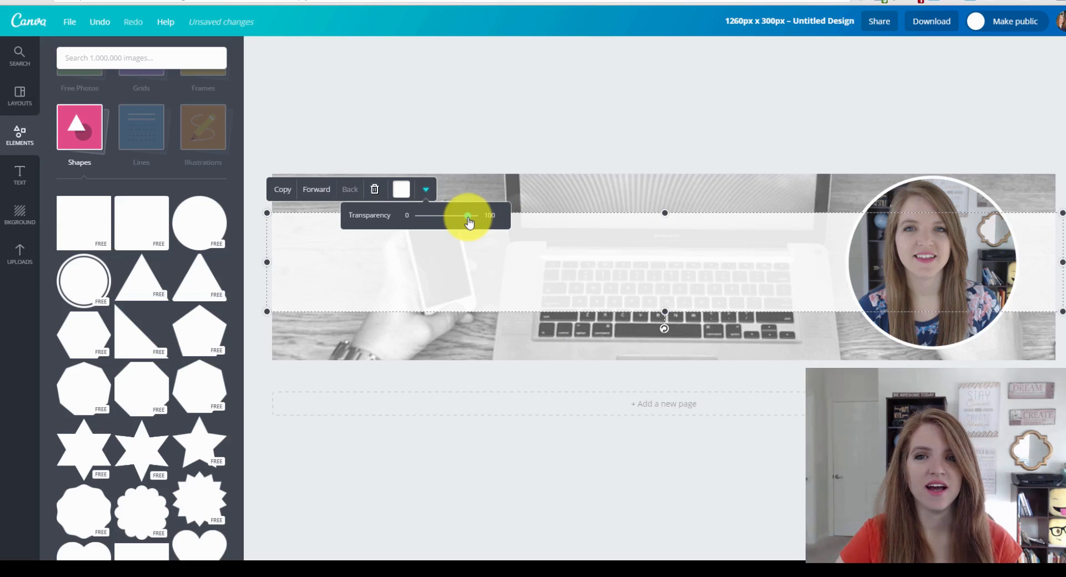
click(500, 92)
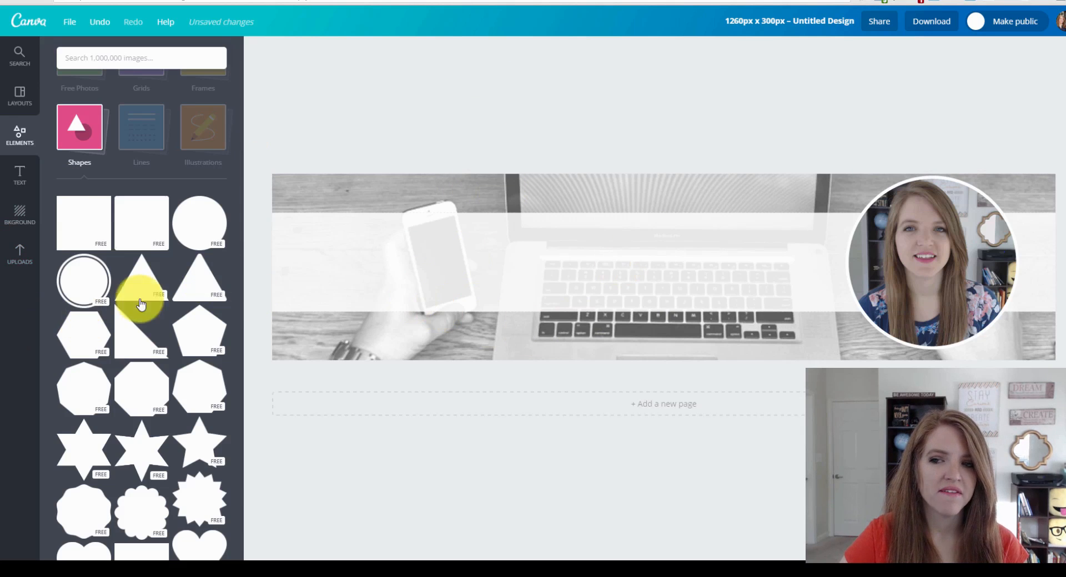
Add a heading with the person's full name, widened to fit one line.
click(18, 176)
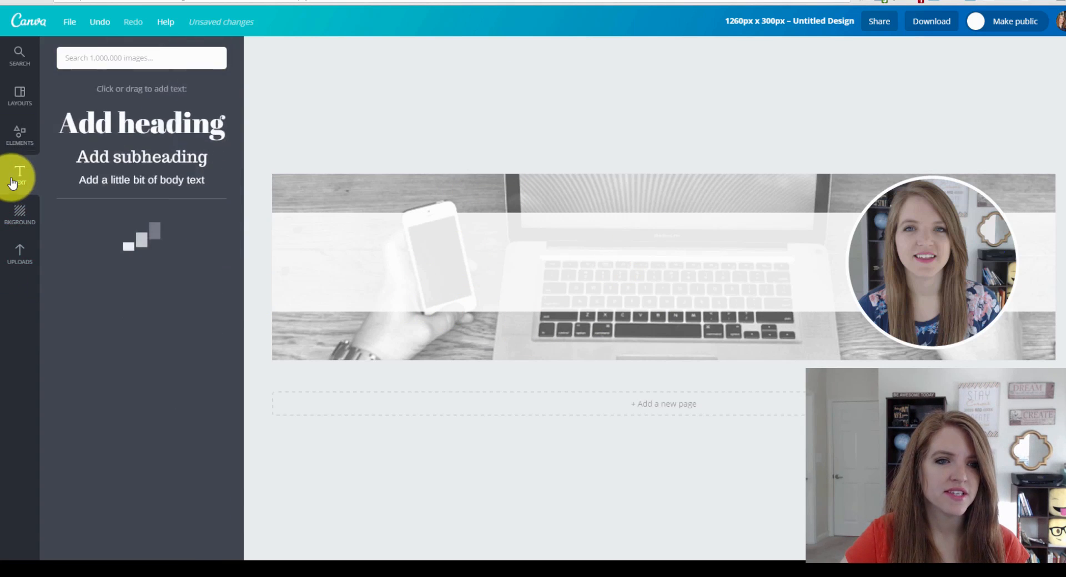
click(187, 107)
double_click(646, 300)
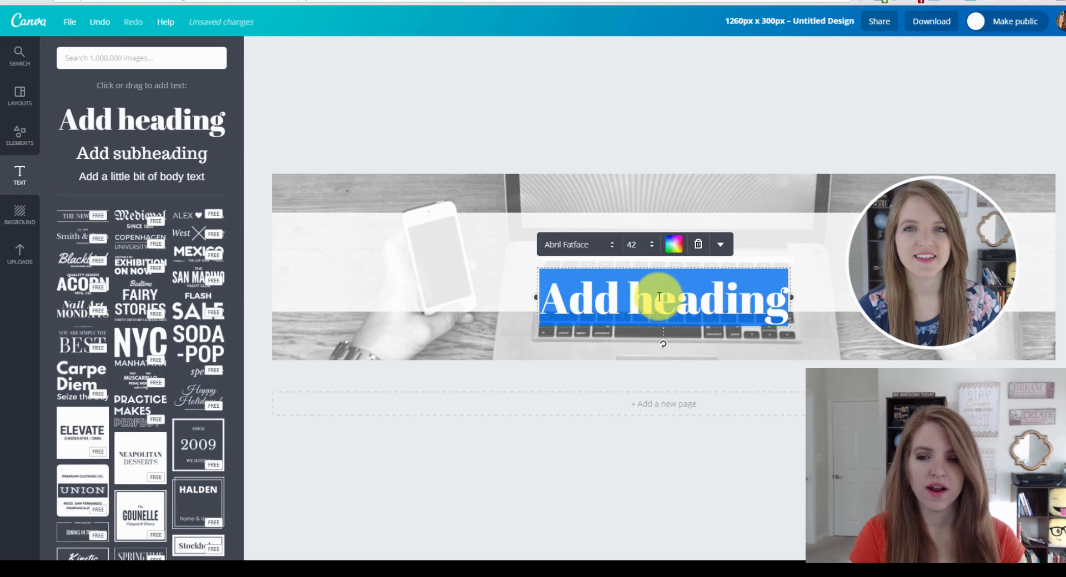
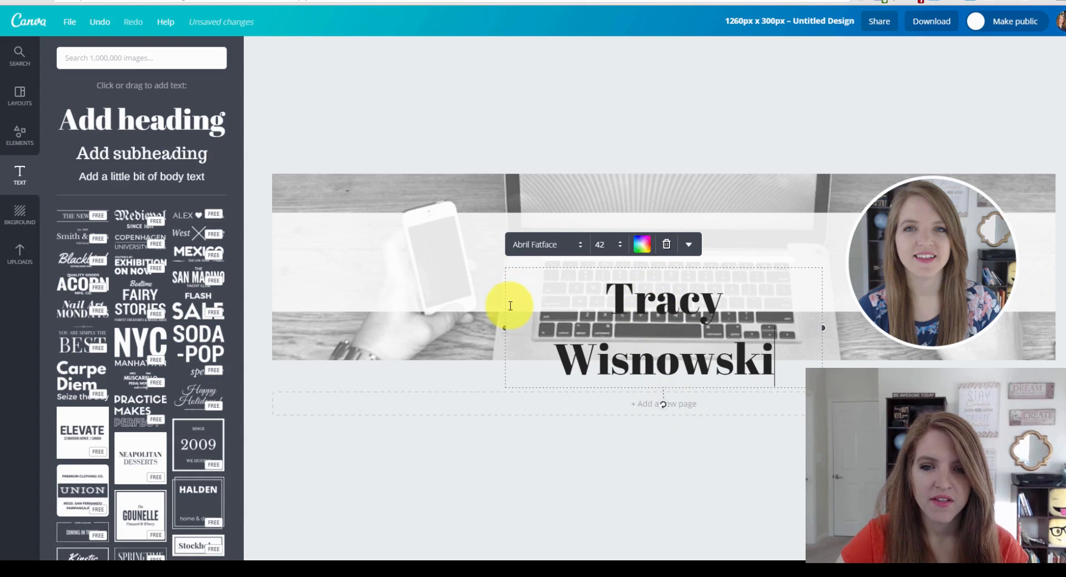
drag(503, 328, 456, 311)
Set the name in Cooper Hewitt Heavy and move it up onto the band.
double_click(631, 303)
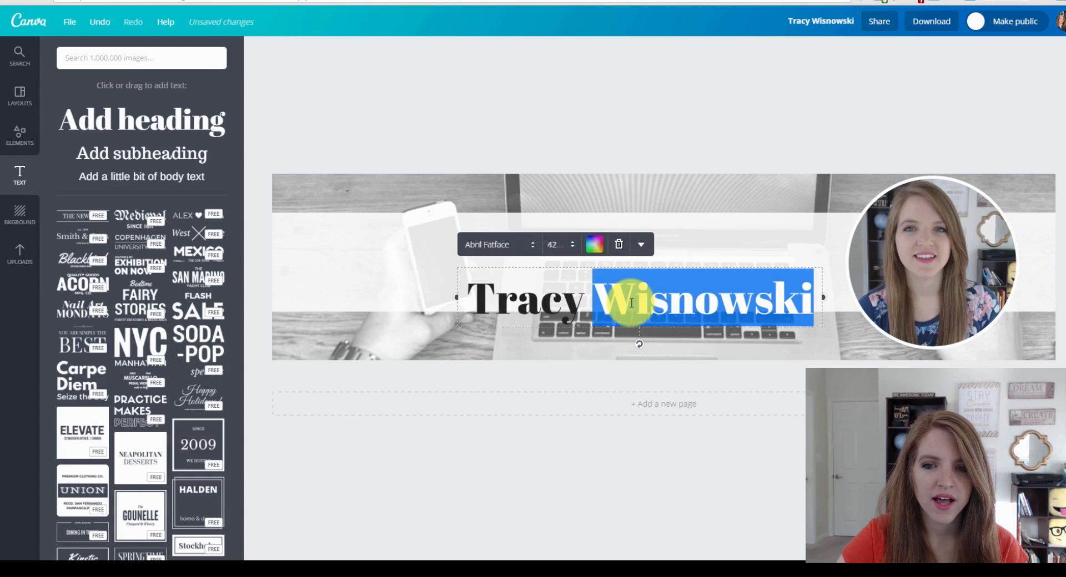
triple_click(631, 303)
click(530, 244)
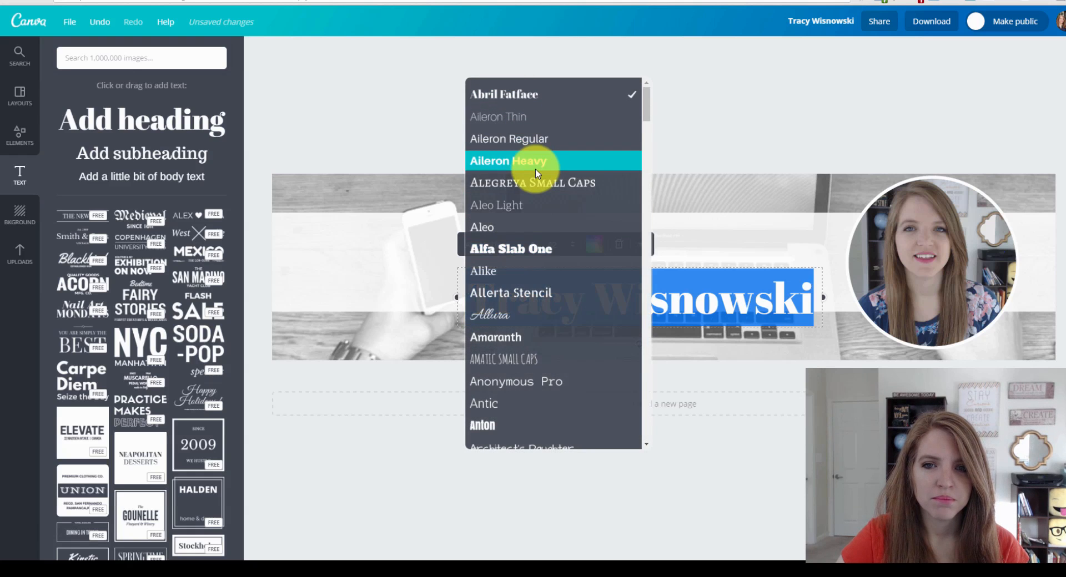
scroll(536, 222, down, 5)
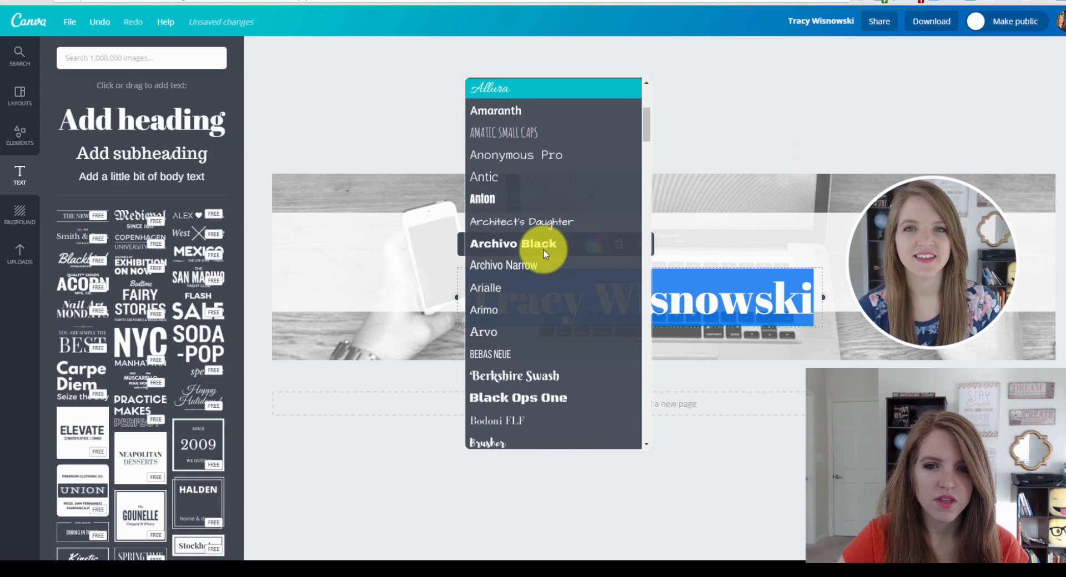
scroll(541, 261, down, 6)
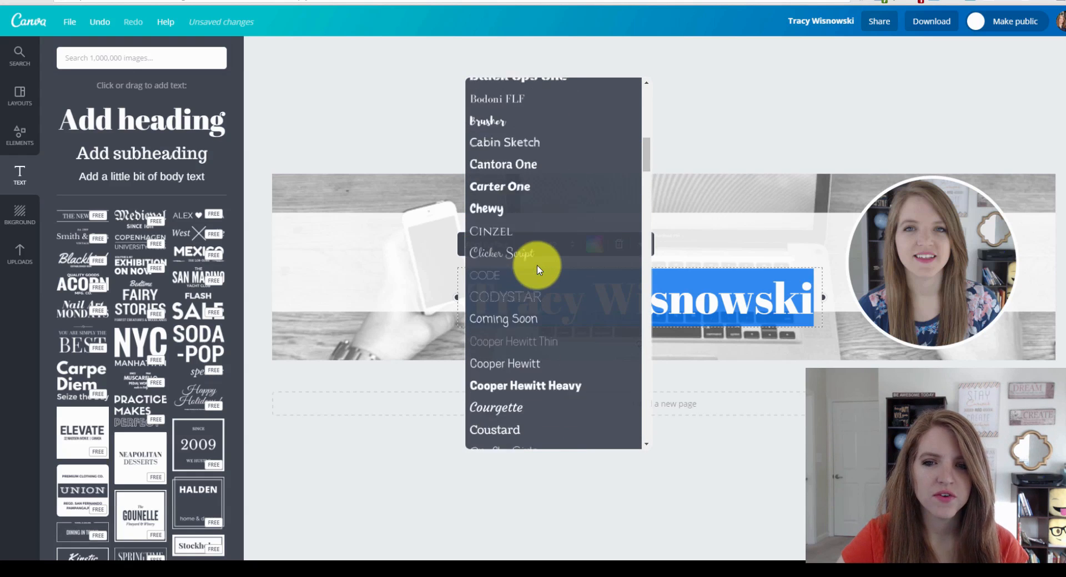
scroll(537, 270, down, 3)
scroll(536, 270, down, 6)
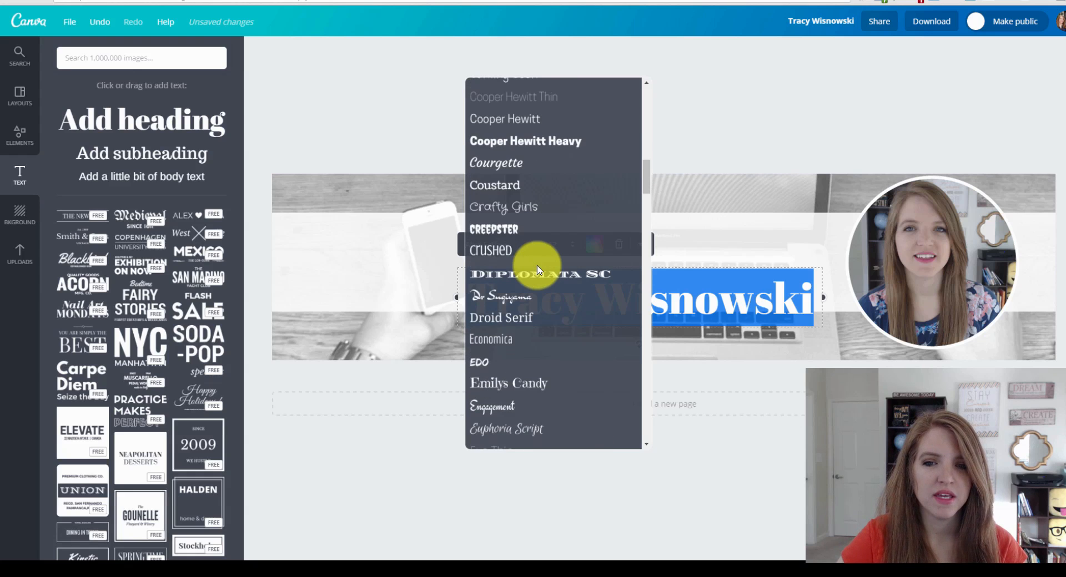
click(574, 146)
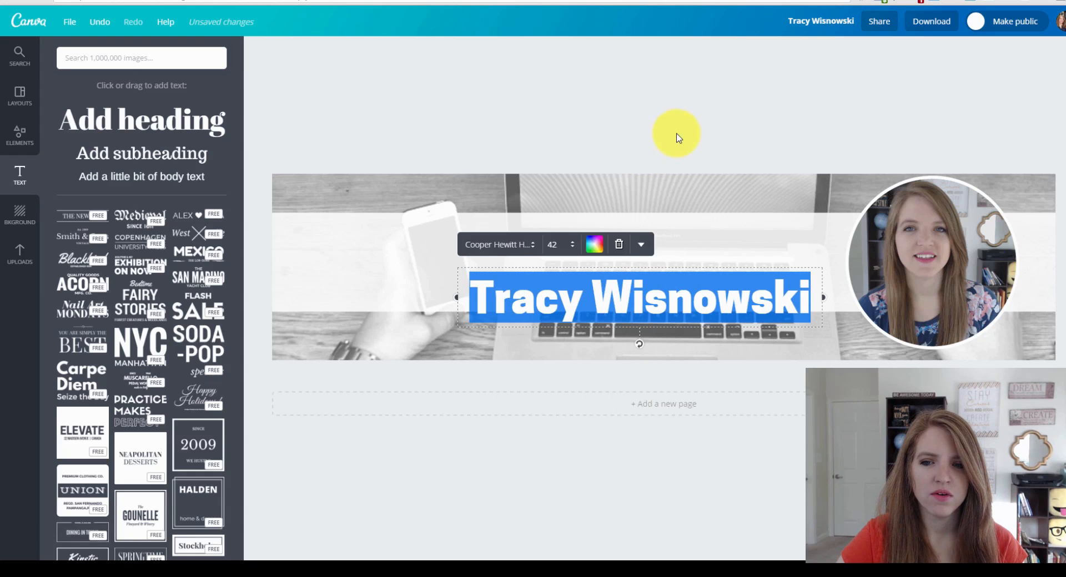
click(500, 244)
click(838, 112)
drag(664, 321, 584, 242)
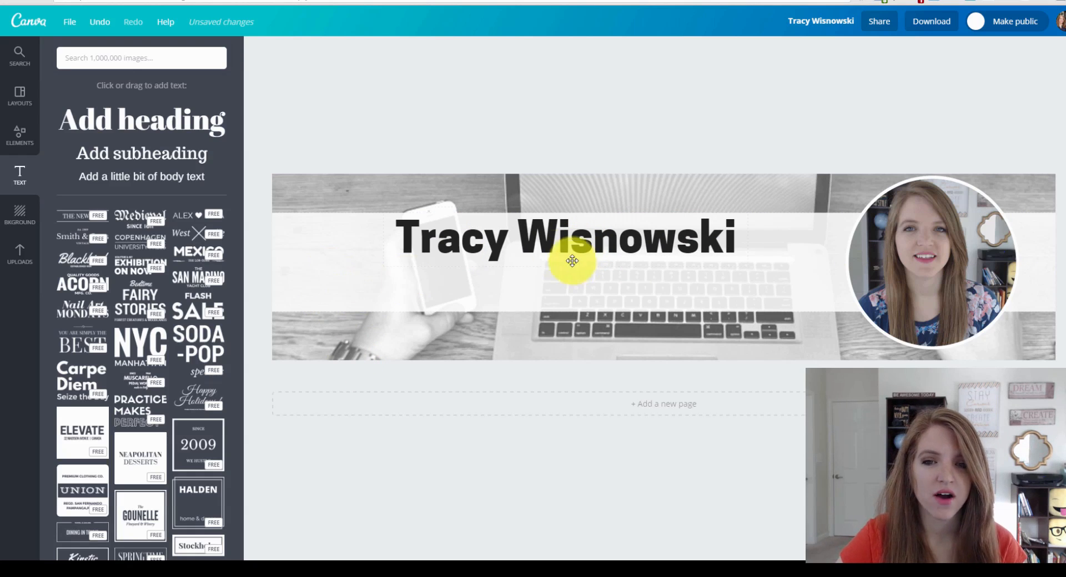
drag(547, 239, 553, 242)
Color the name heading dark purple (472559) and nudge its position slightly.
triple_click(553, 241)
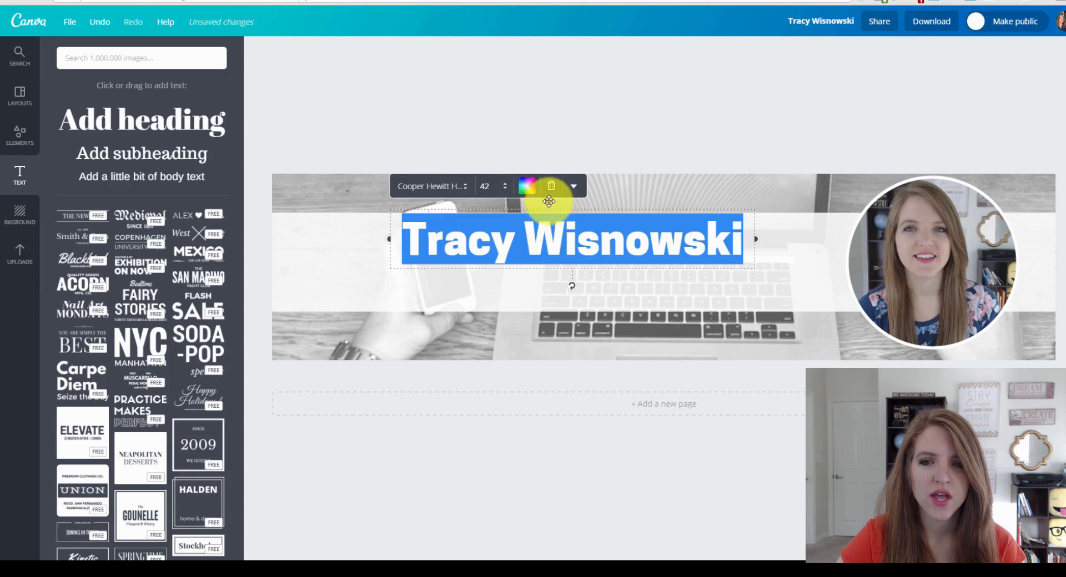
click(527, 186)
click(547, 300)
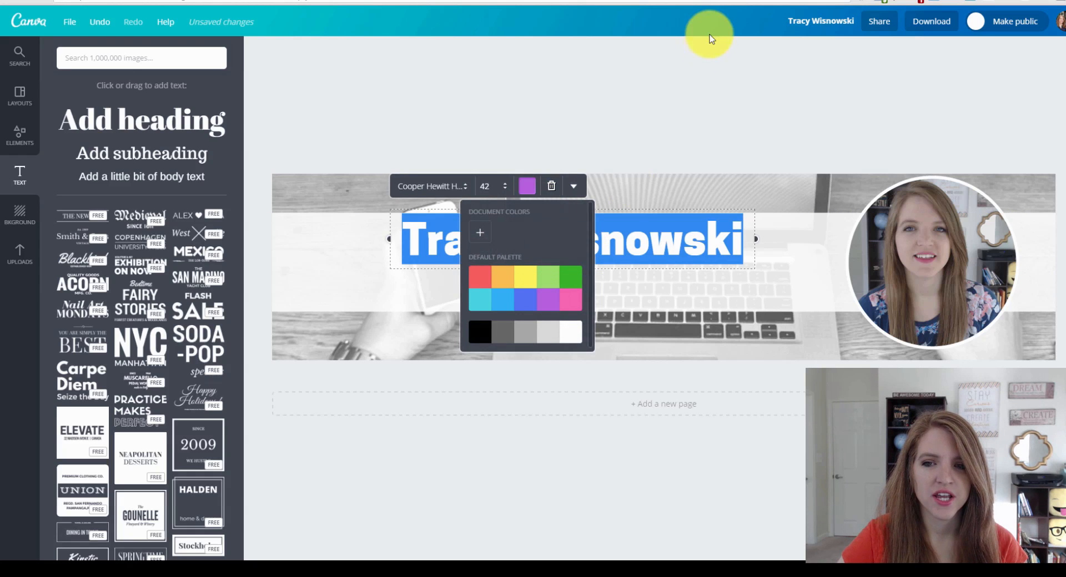
click(690, 102)
drag(607, 238, 610, 241)
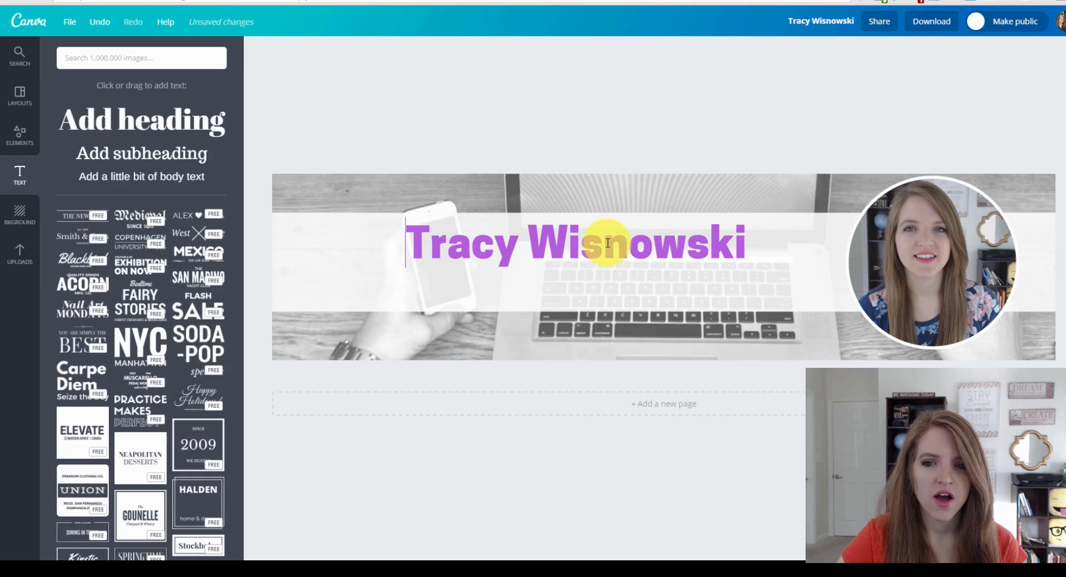
triple_click(610, 241)
click(530, 190)
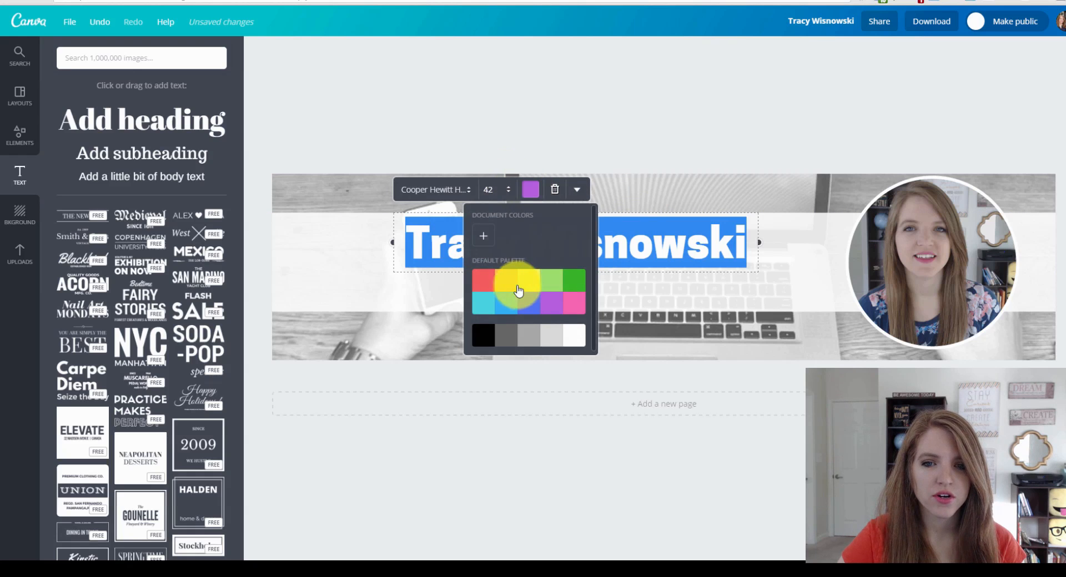
click(484, 236)
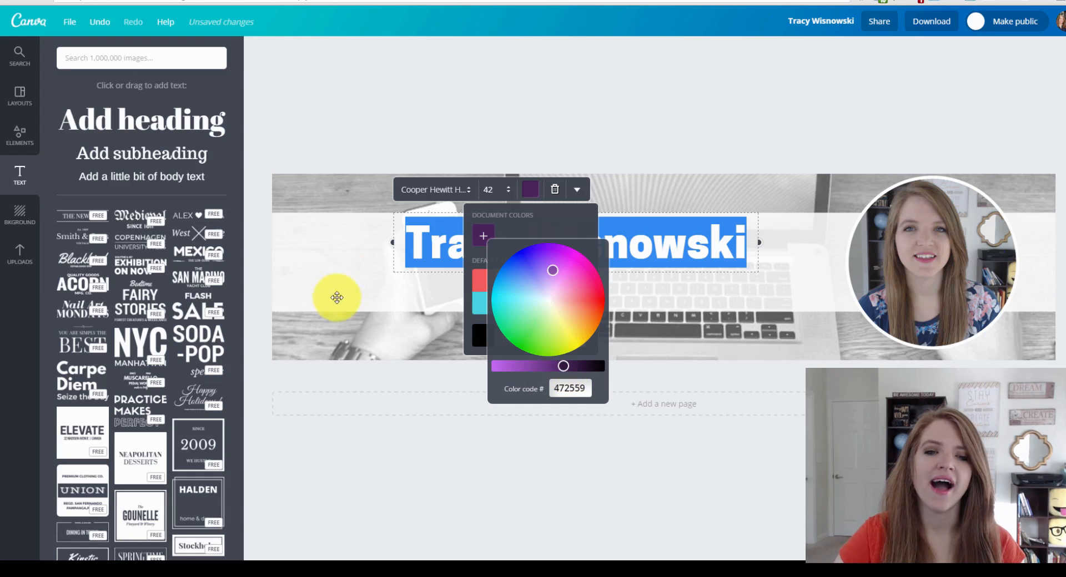
click(326, 241)
click(305, 281)
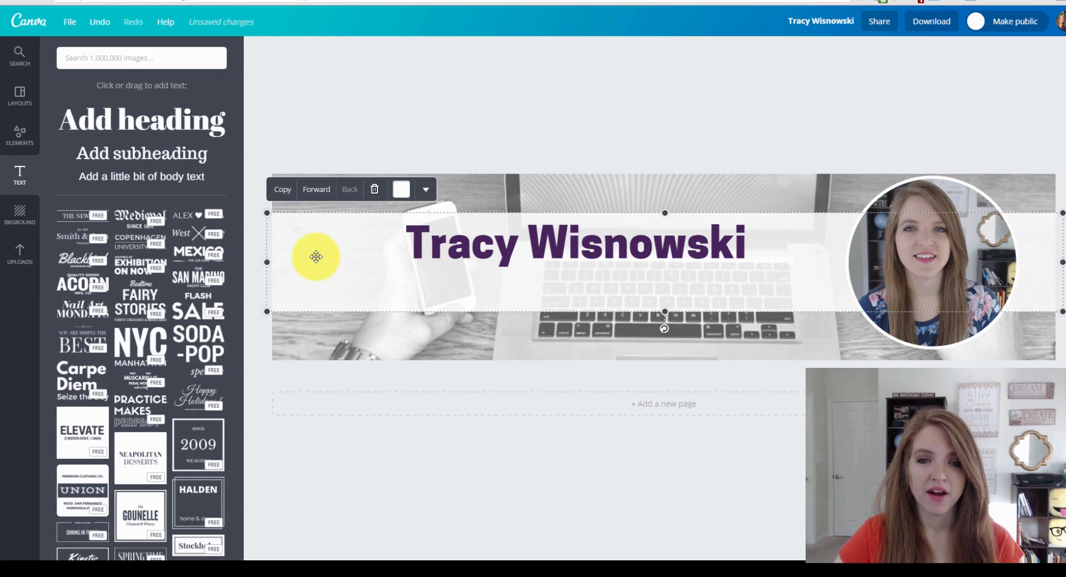
click(537, 242)
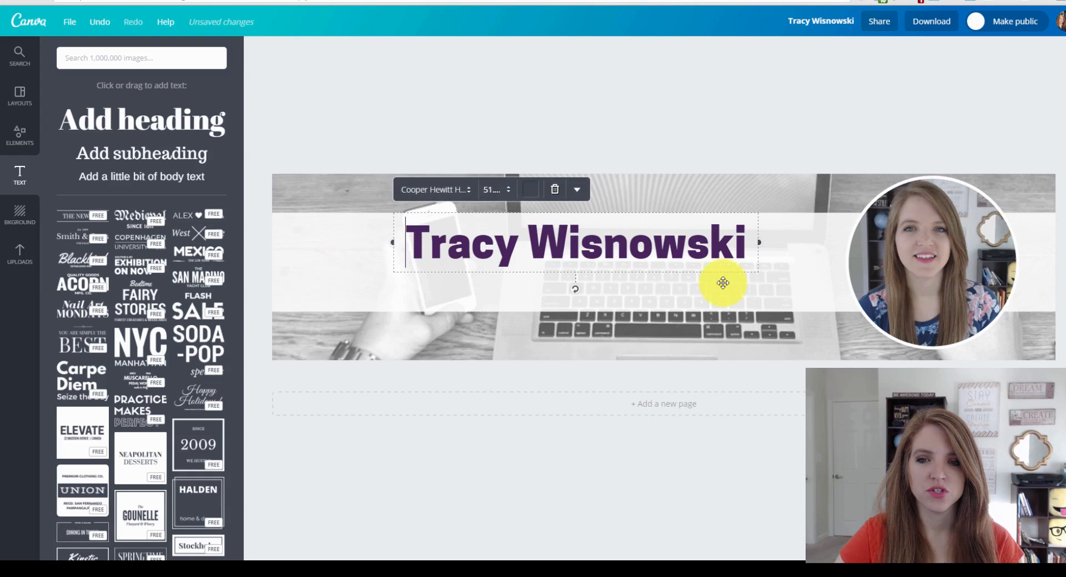
click(752, 88)
Add a subheading reading 'Helping work from home moms achieve freedom' at size 16.
click(110, 157)
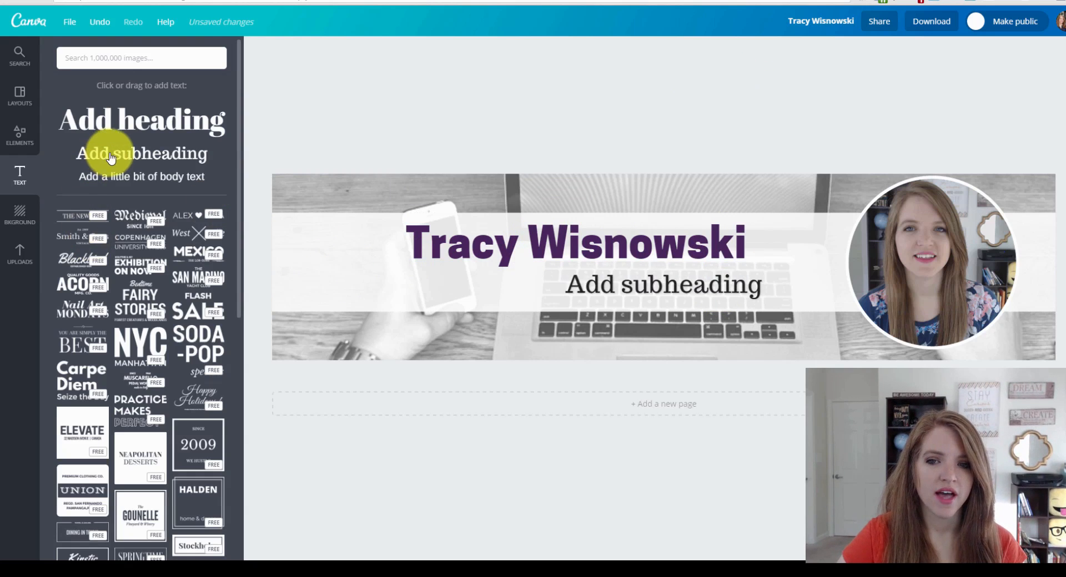
click(621, 288)
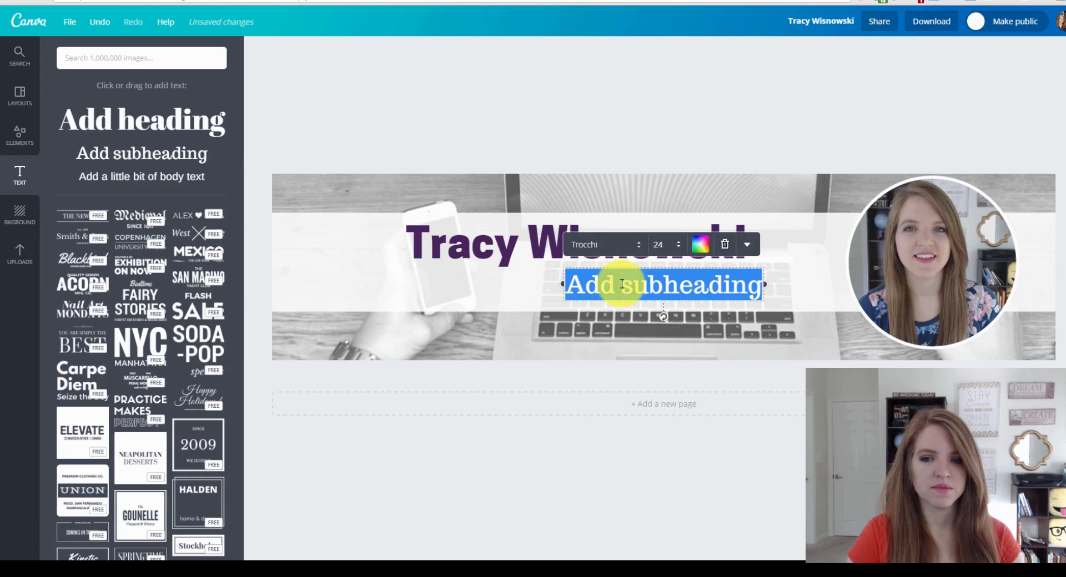
text(Helping)
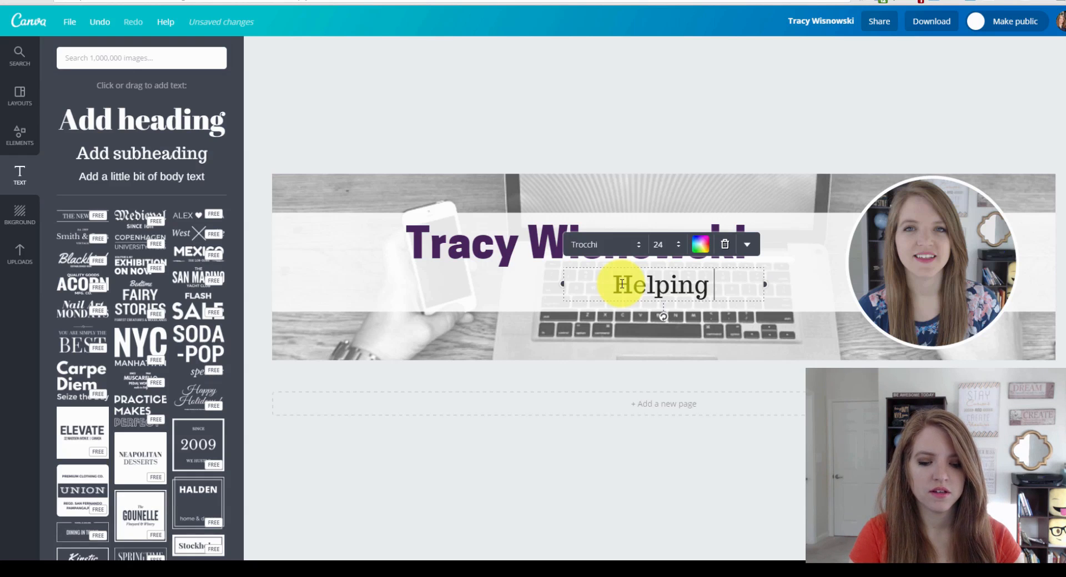
text(work f)
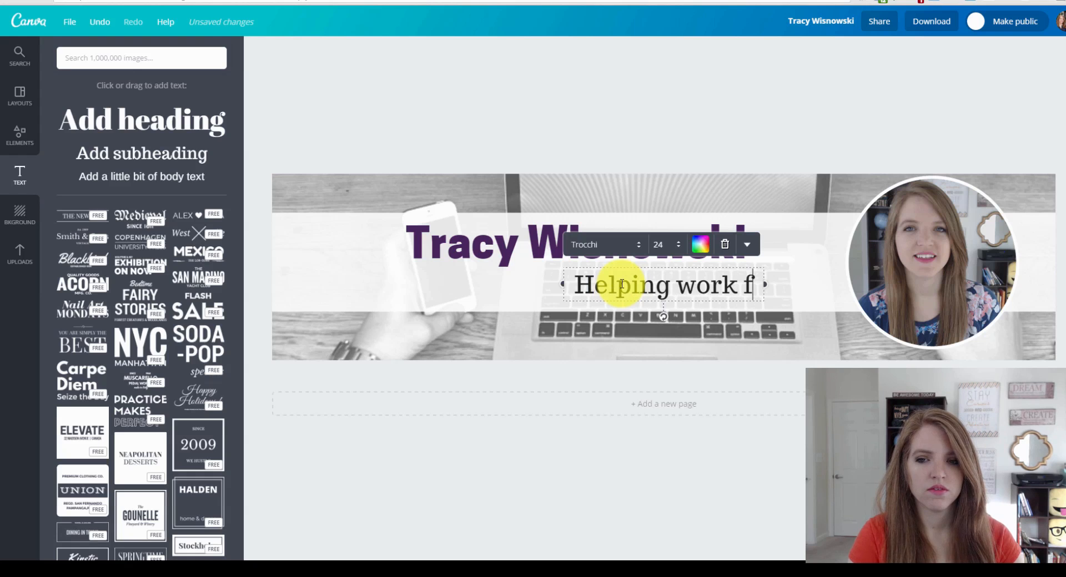
text(rom home moms)
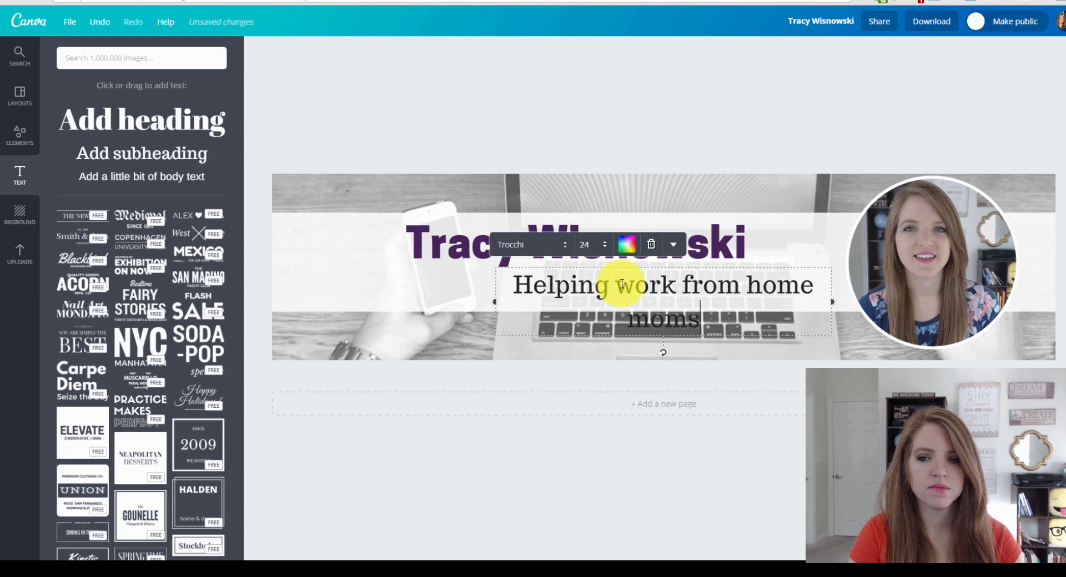
text( achieve fr)
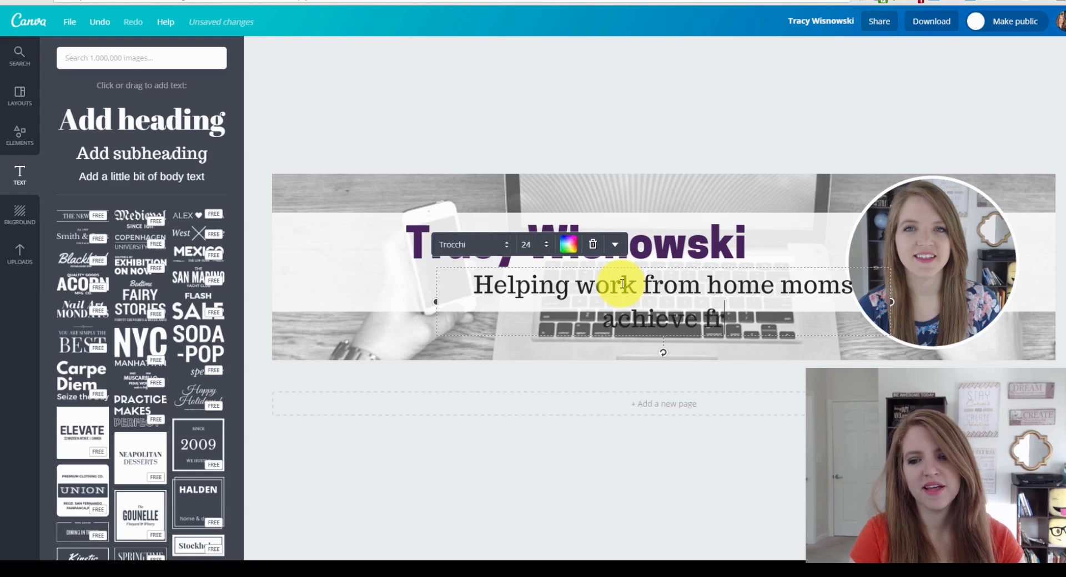
text(eedom)
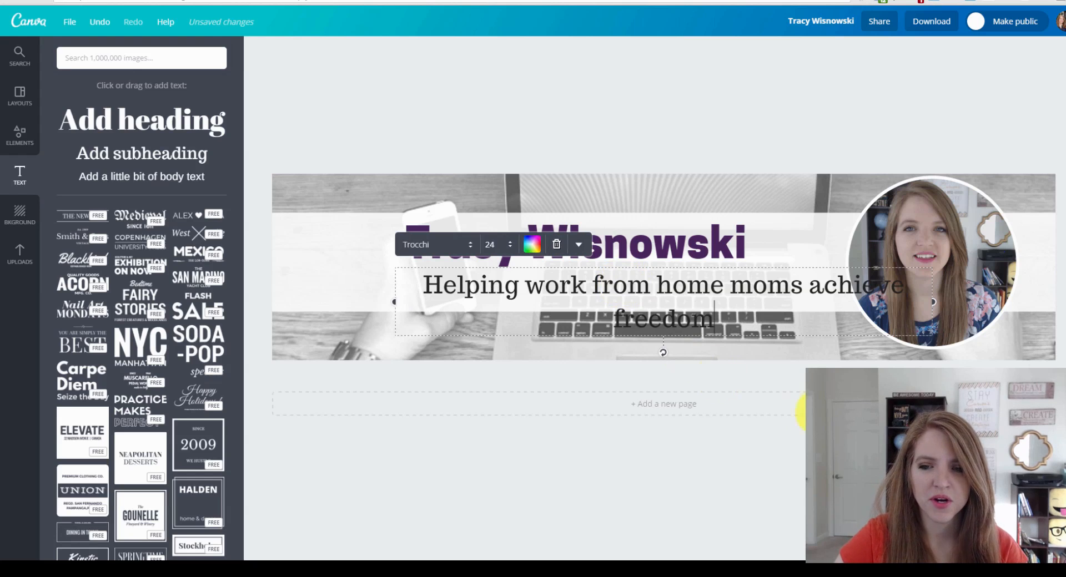
triple_click(680, 309)
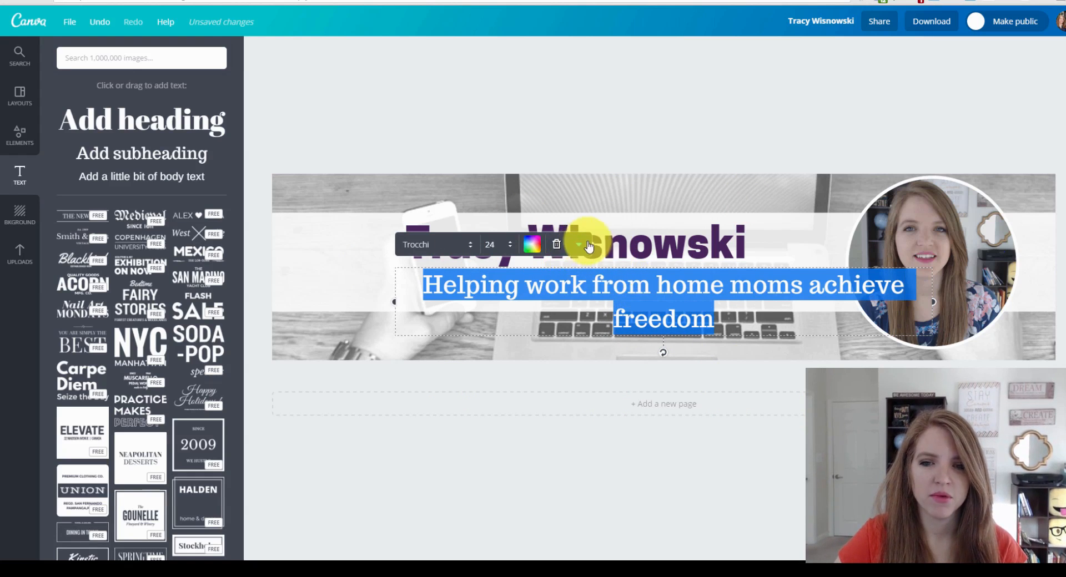
click(487, 251)
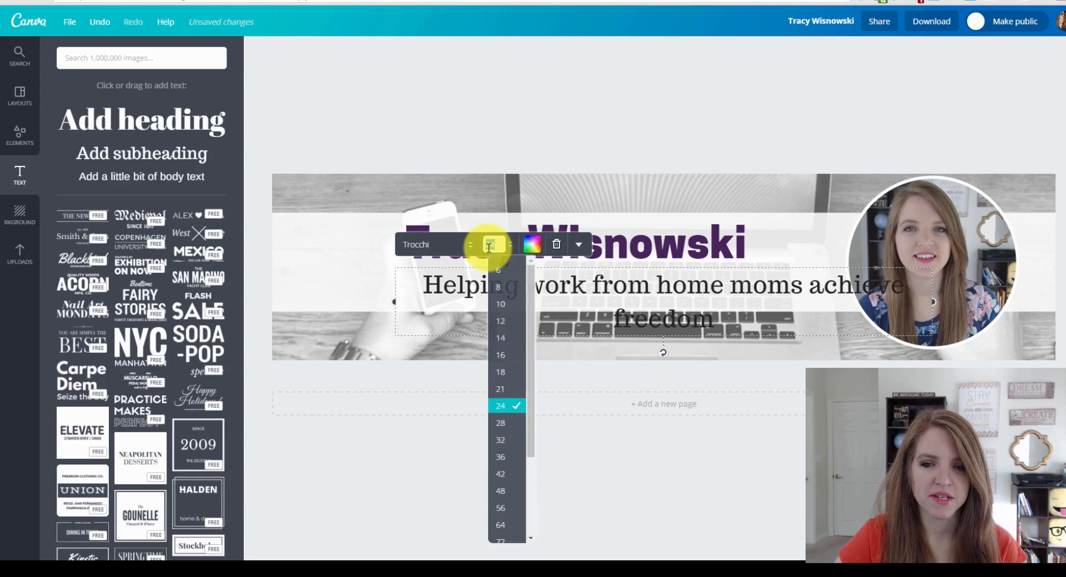
click(499, 358)
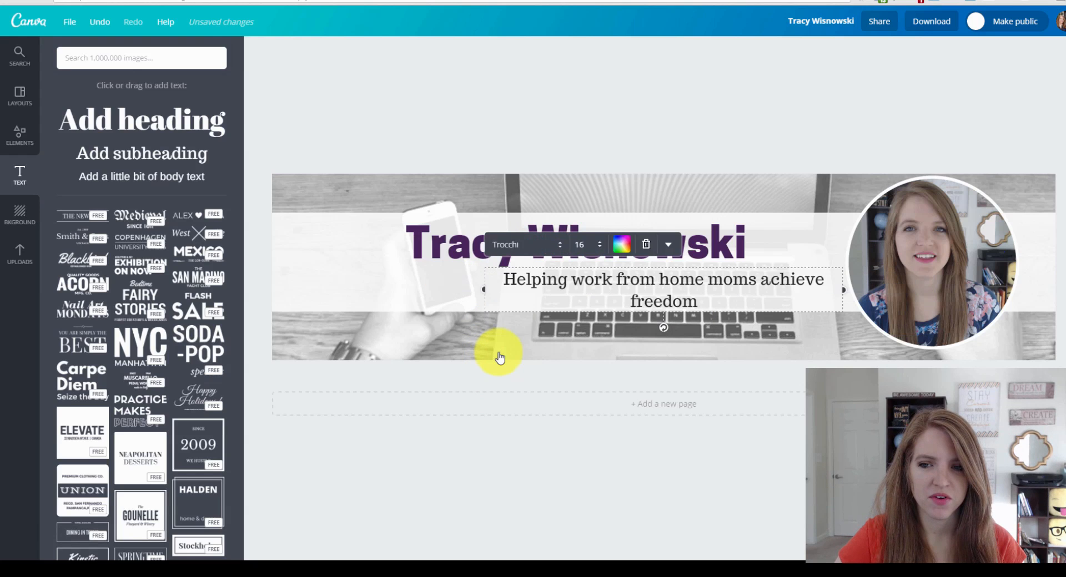
Widen the tagline to one line and change its font to Quicksand.
drag(485, 288, 437, 280)
click(490, 287)
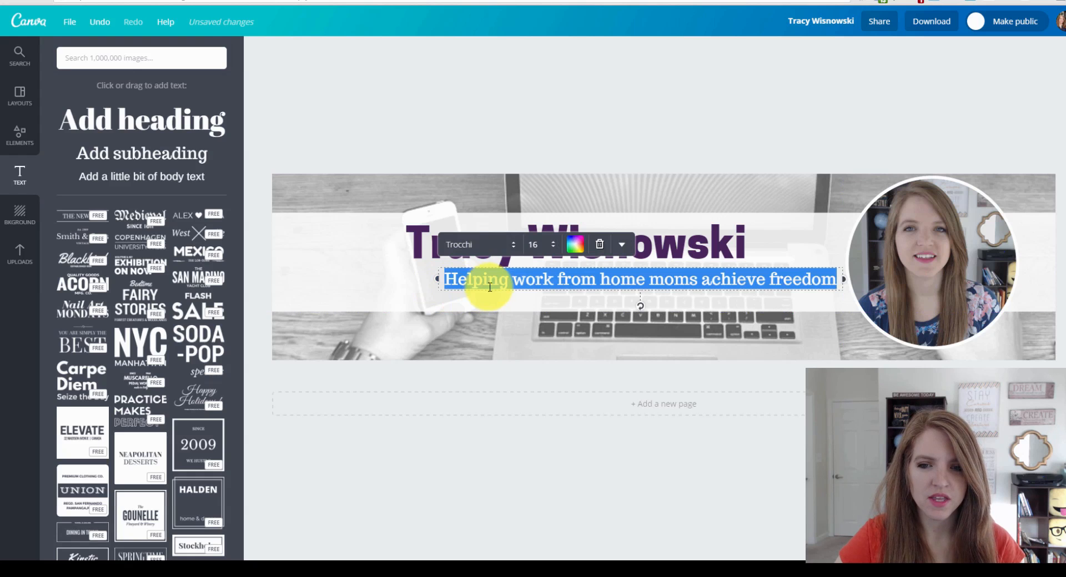
click(476, 245)
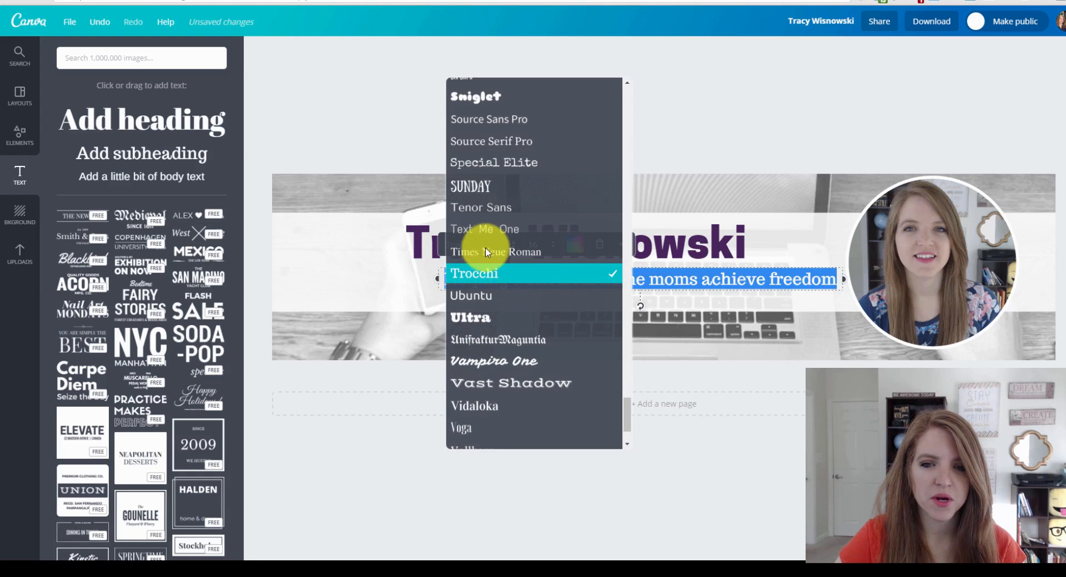
scroll(519, 285, down, 3)
scroll(520, 343, up, 15)
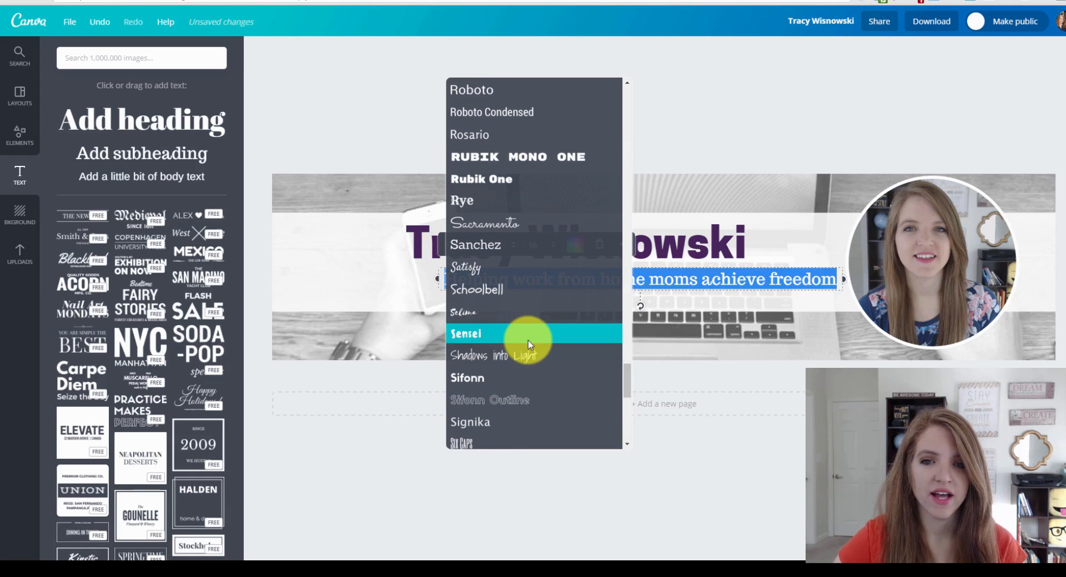
scroll(527, 341, up, 3)
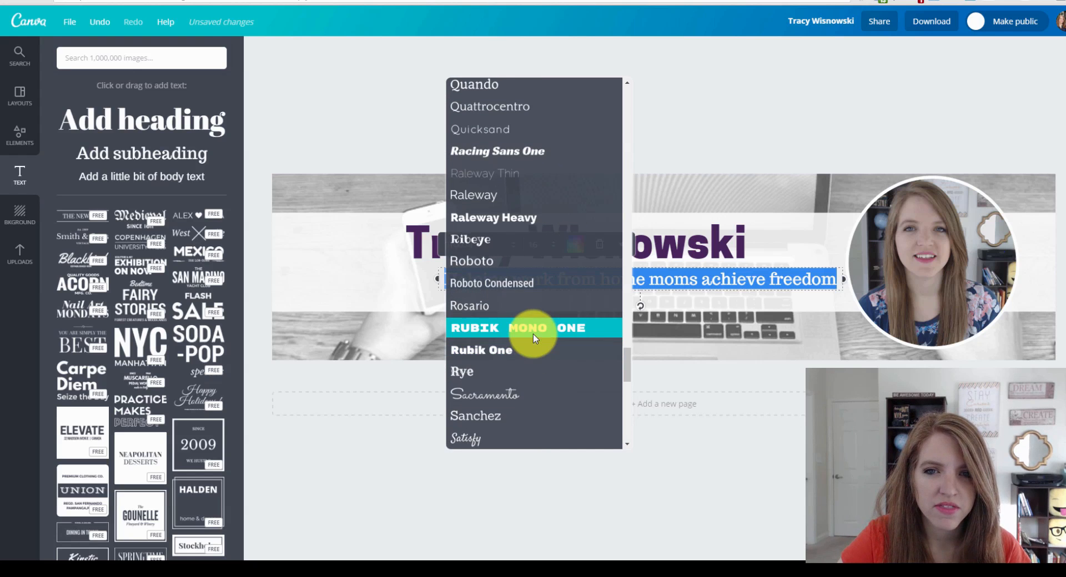
scroll(527, 322, up, 3)
click(495, 241)
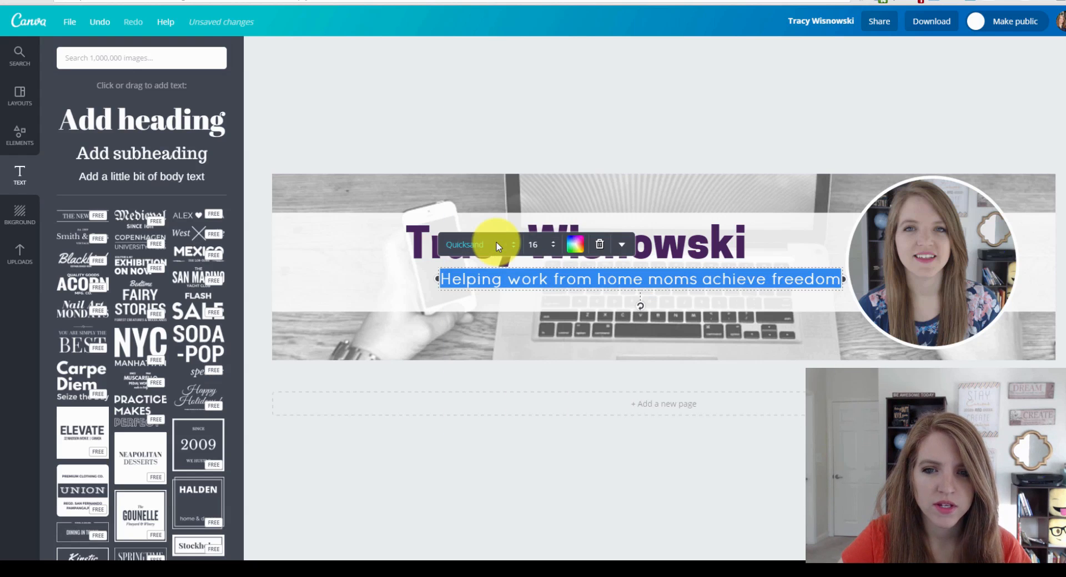
click(642, 52)
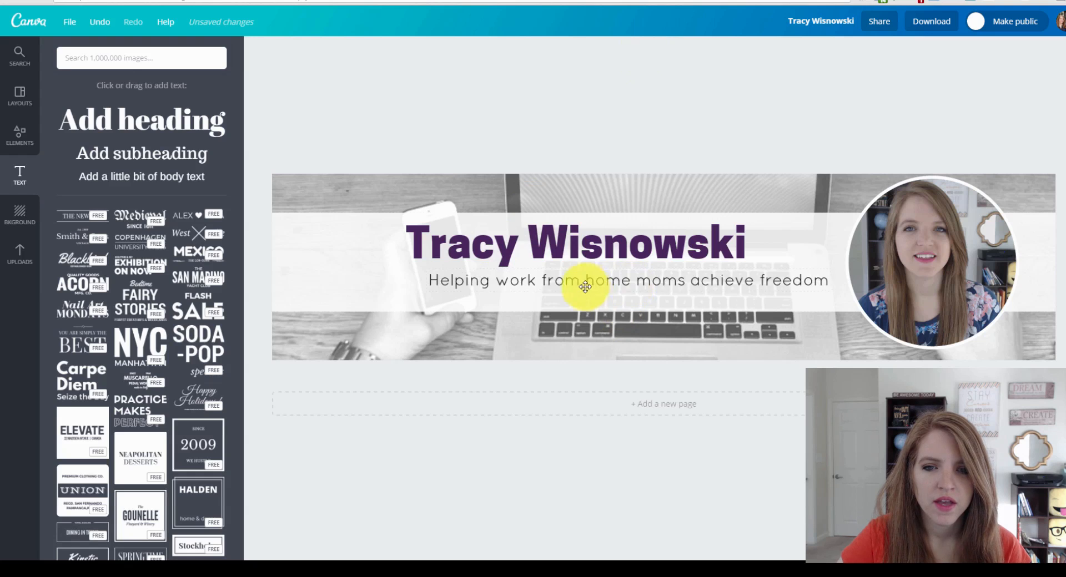
click(571, 281)
click(525, 252)
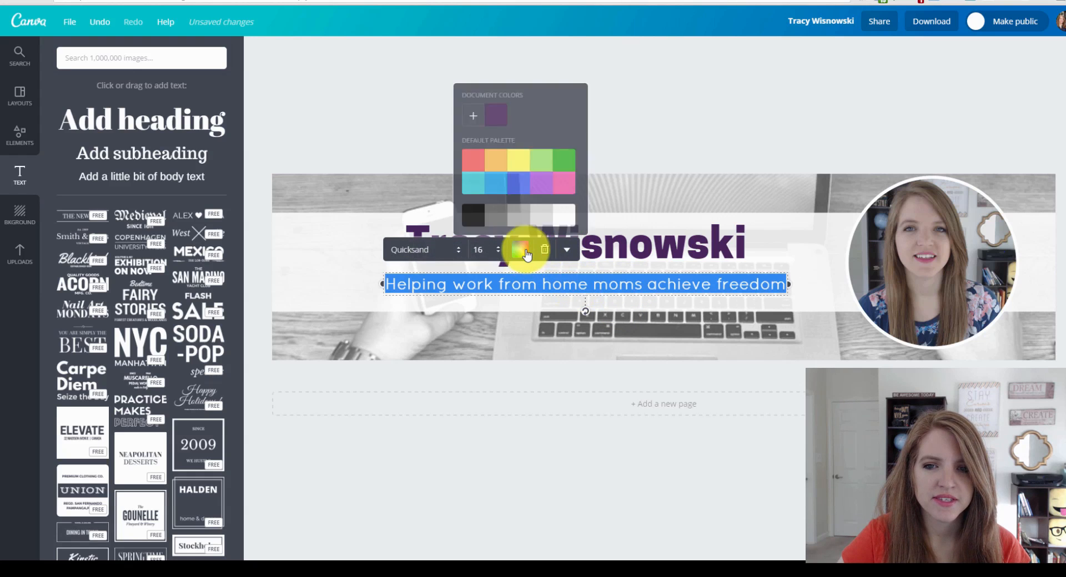
click(591, 90)
Enlarge the name heading to size 48, widen it to one line, and shift it left.
click(578, 241)
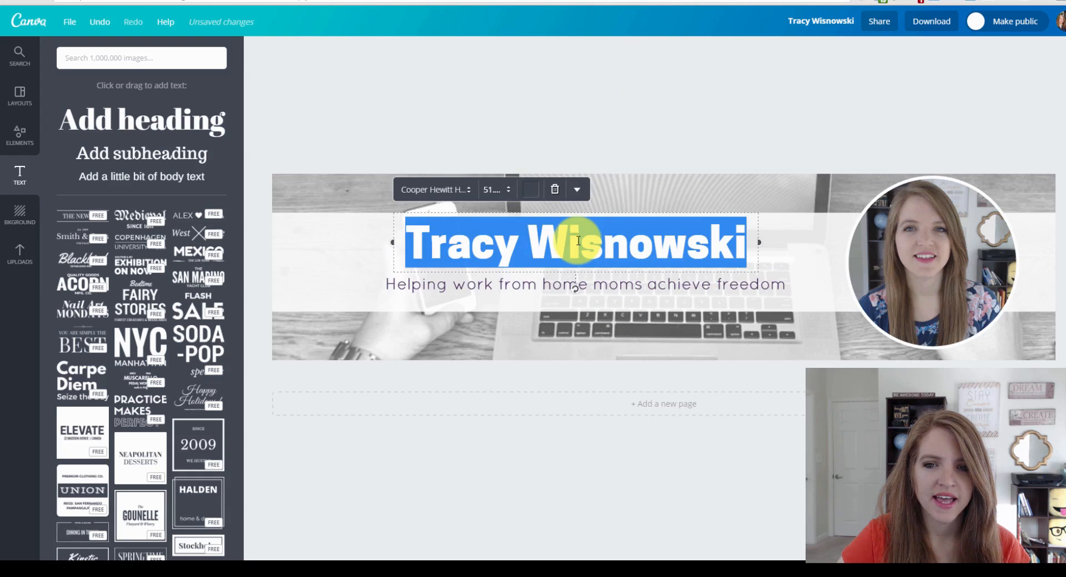
click(492, 189)
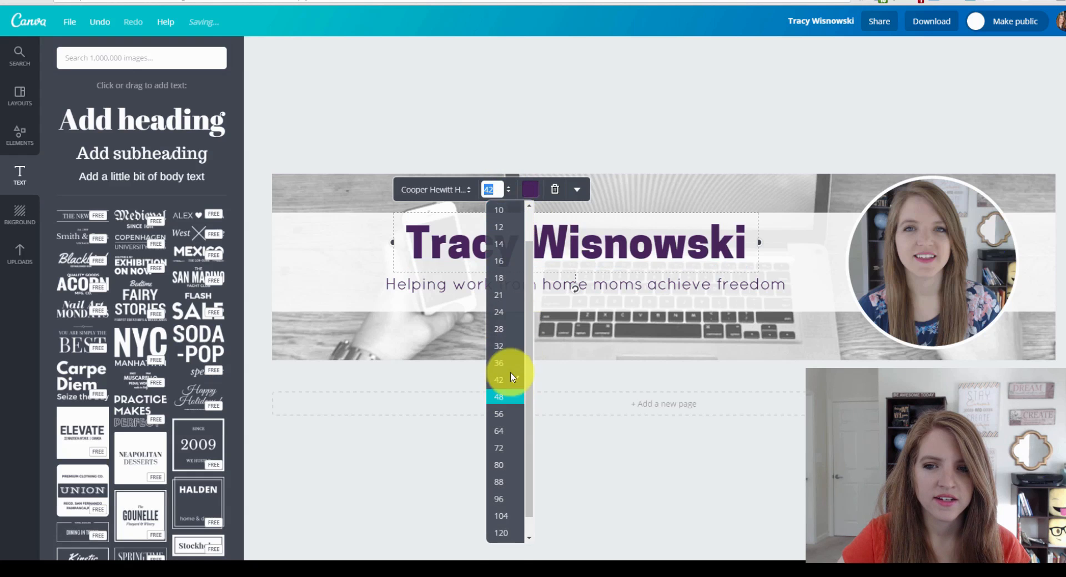
click(512, 377)
click(409, 285)
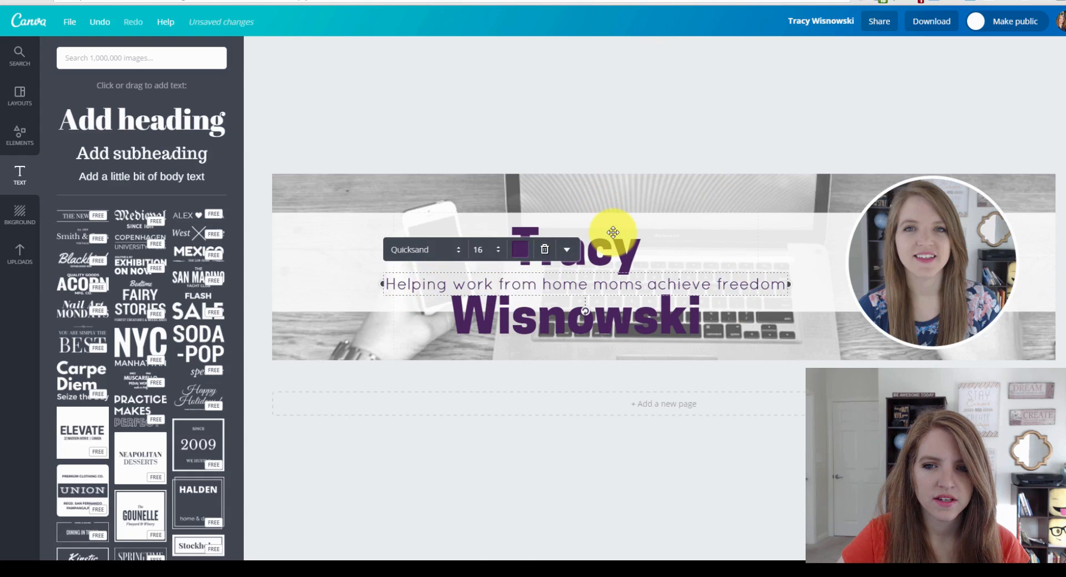
click(613, 232)
drag(764, 281, 803, 281)
click(708, 105)
drag(577, 239, 531, 285)
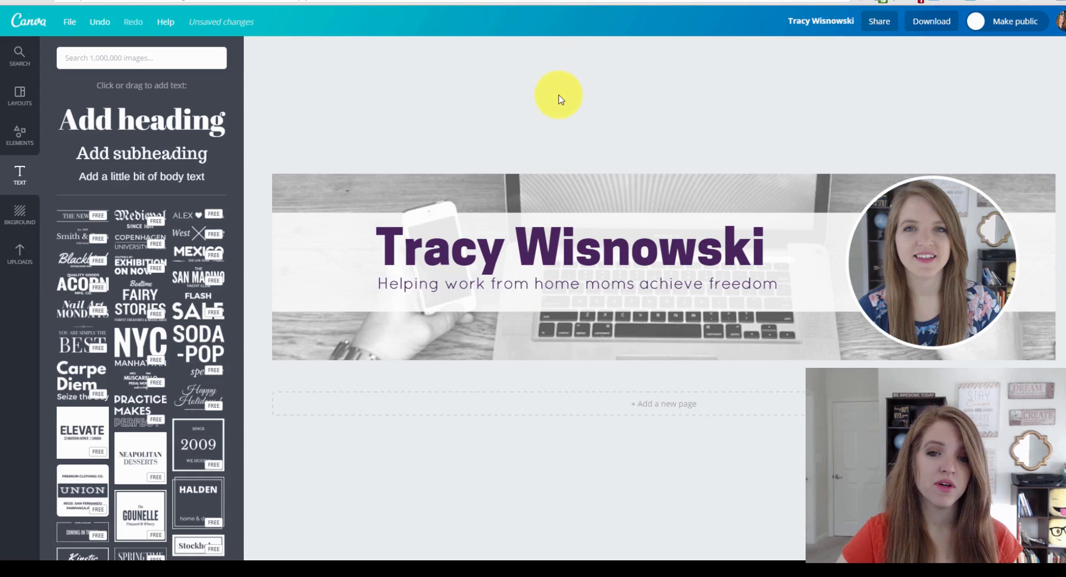
click(309, 255)
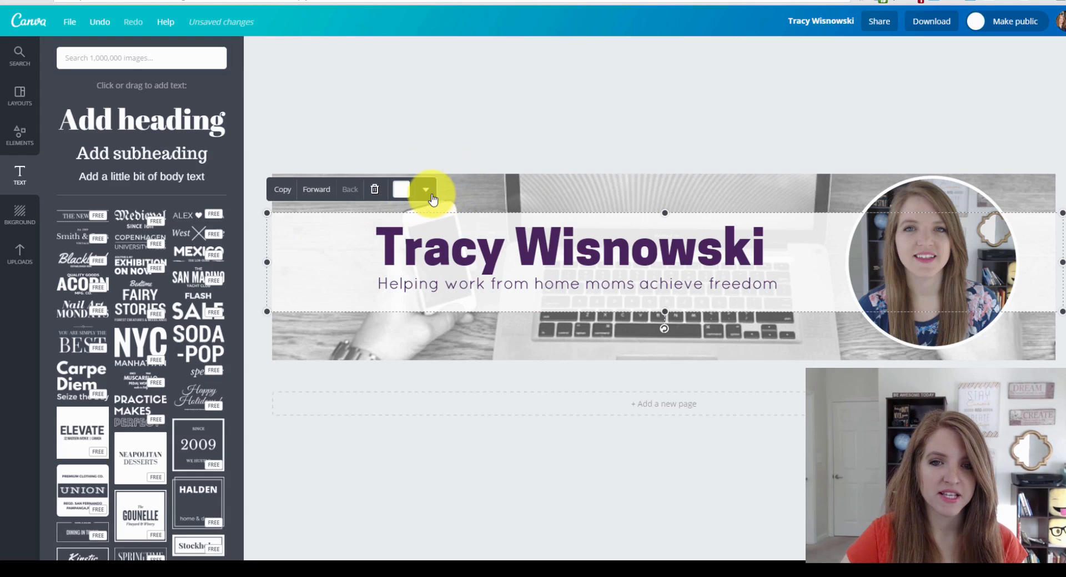
click(426, 189)
click(435, 230)
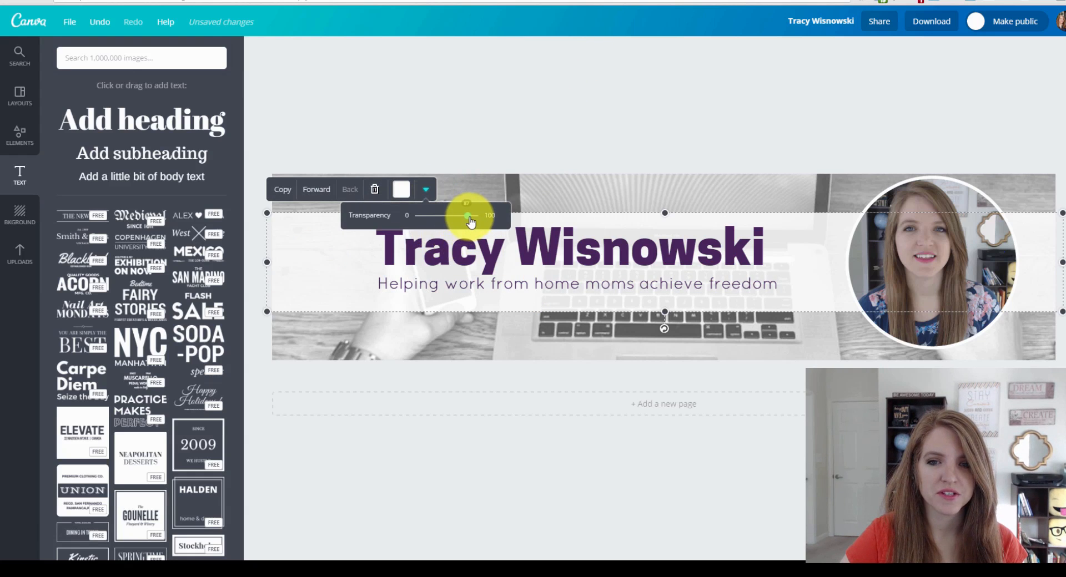
click(543, 94)
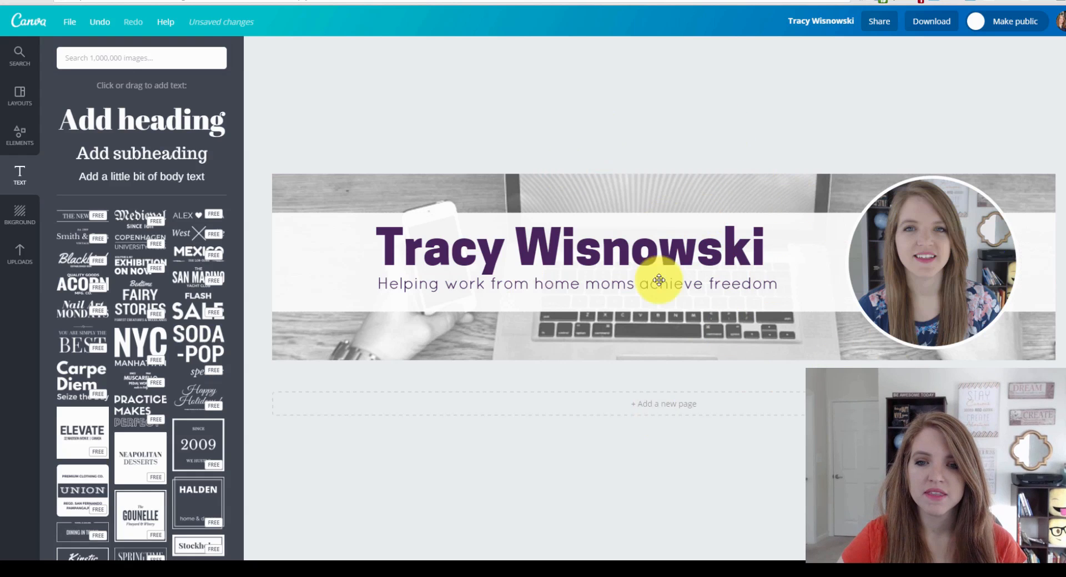
Download the banner as an Image: high quality (PNG).
click(935, 24)
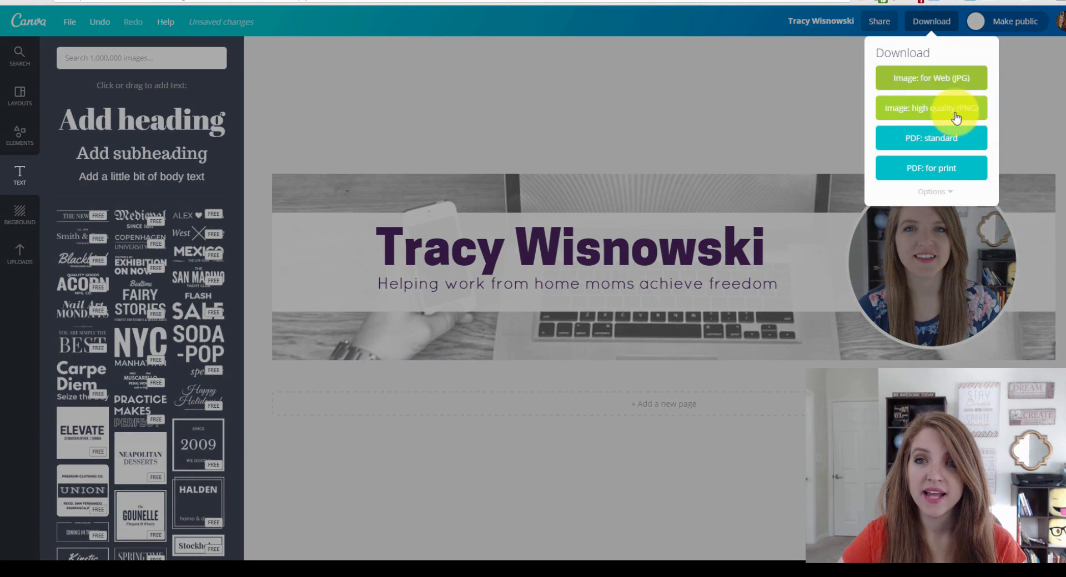
click(953, 117)
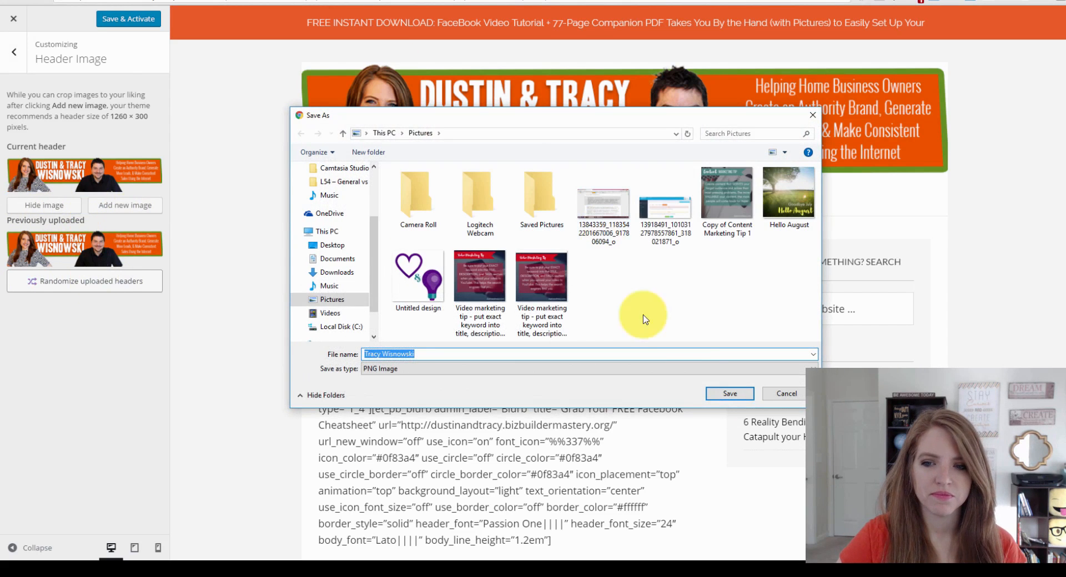
Save the banner PNG into the Pictures folder.
click(729, 396)
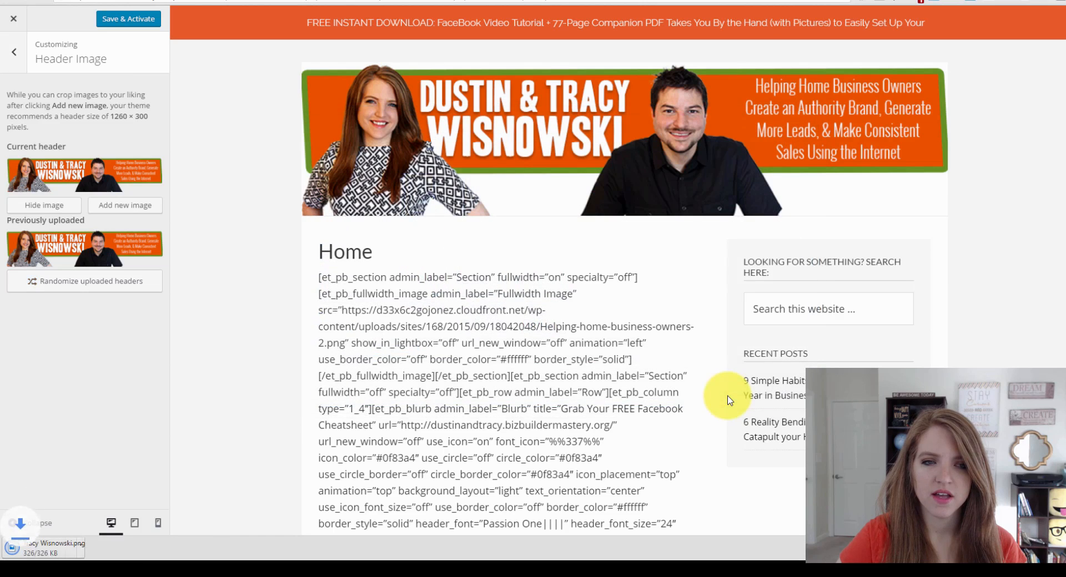